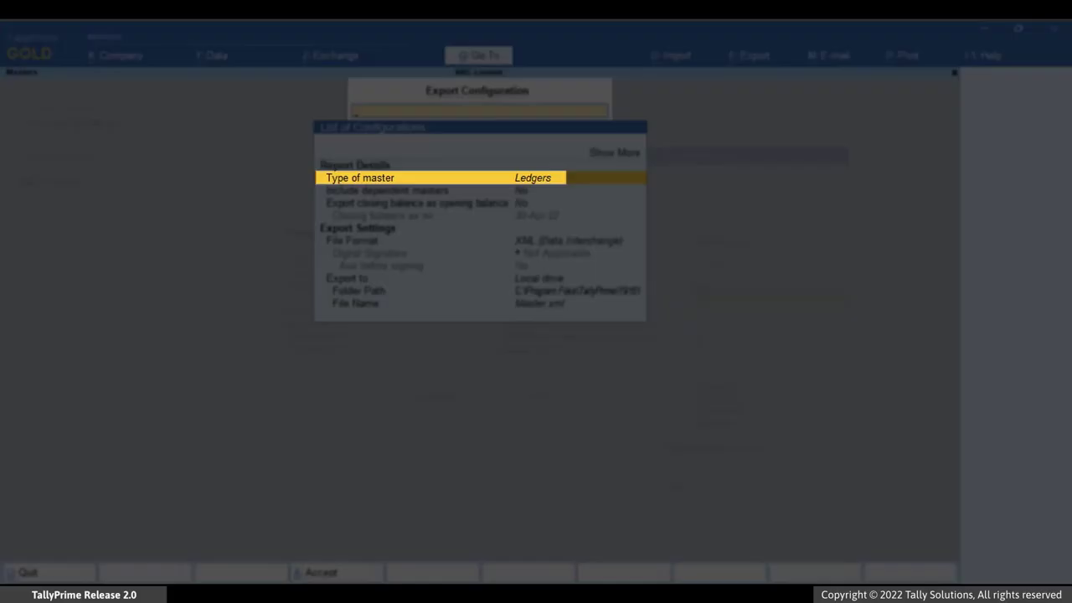
Step: Set the type of master to export to Stock Items and include the dependent masters
{"action": "key", "text": "Return"}
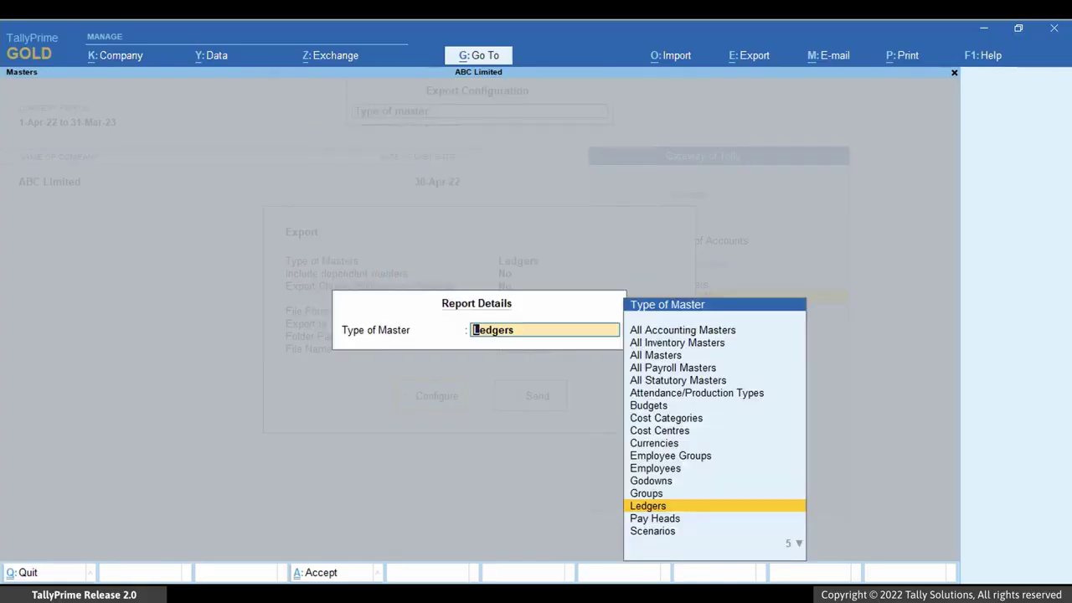
{"action": "key", "text": "Down"}
{"action": "key", "text": "Down"}
{"action": "key", "text": "Down"}
{"action": "key", "text": "Down"}
{"action": "key", "text": "Down"}
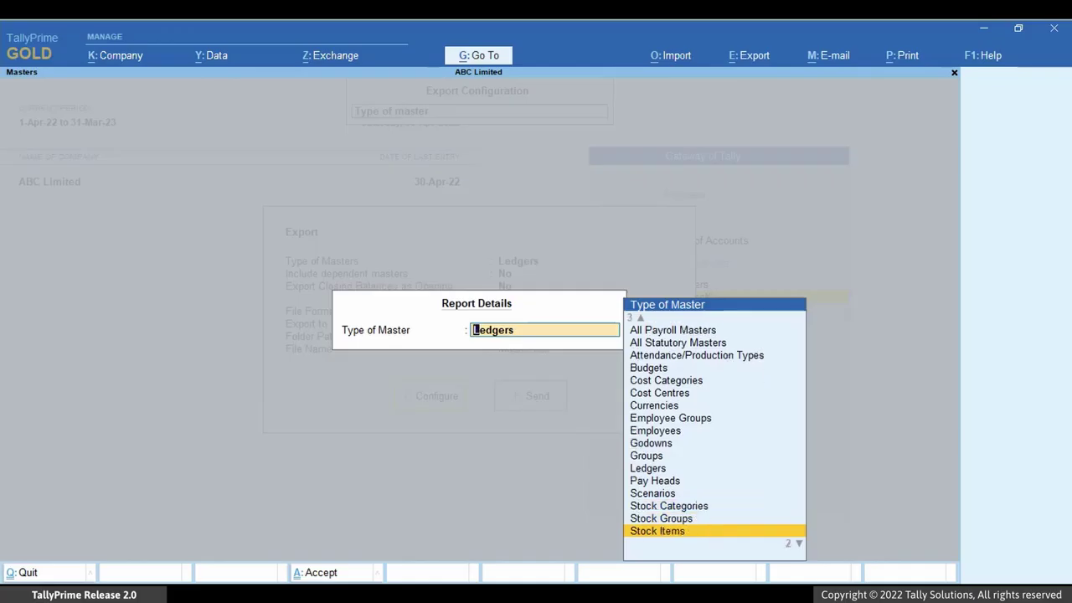
{"action": "key", "text": "Return"}
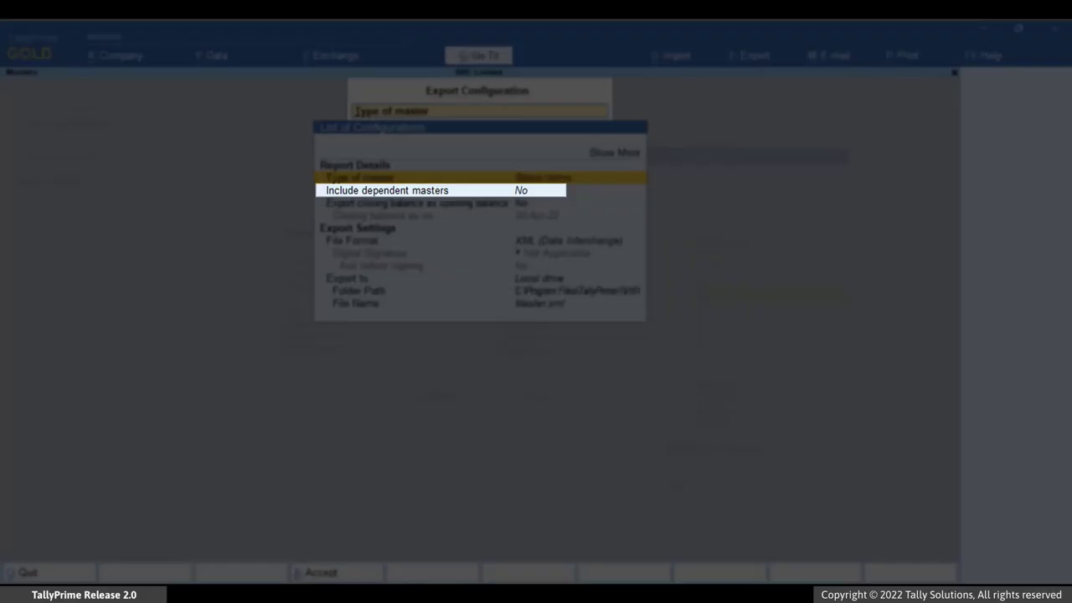
{"action": "key", "text": "Down"}
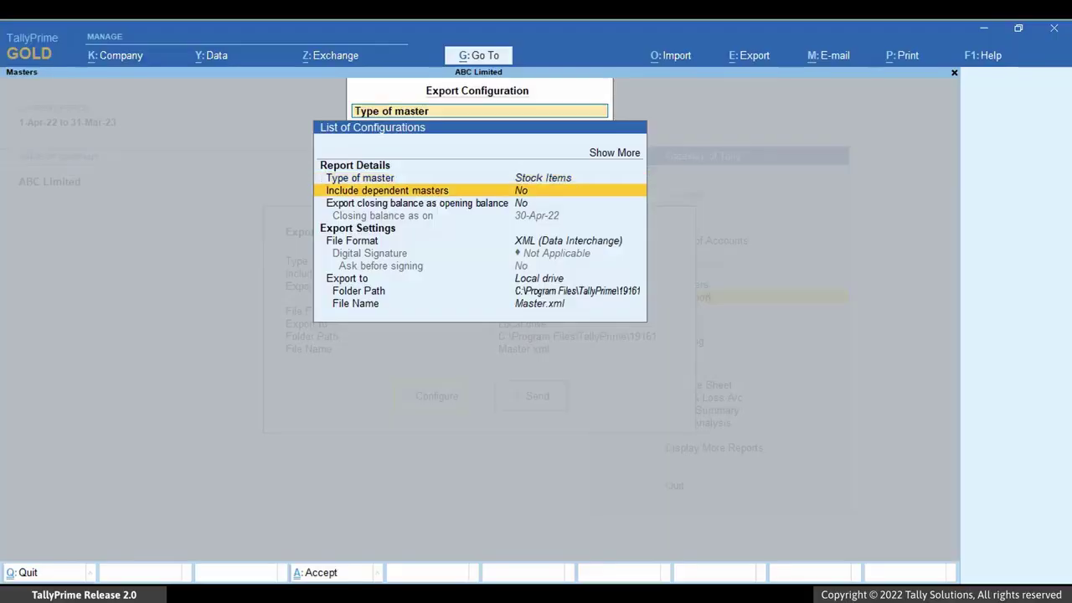
{"action": "key", "text": "Return"}
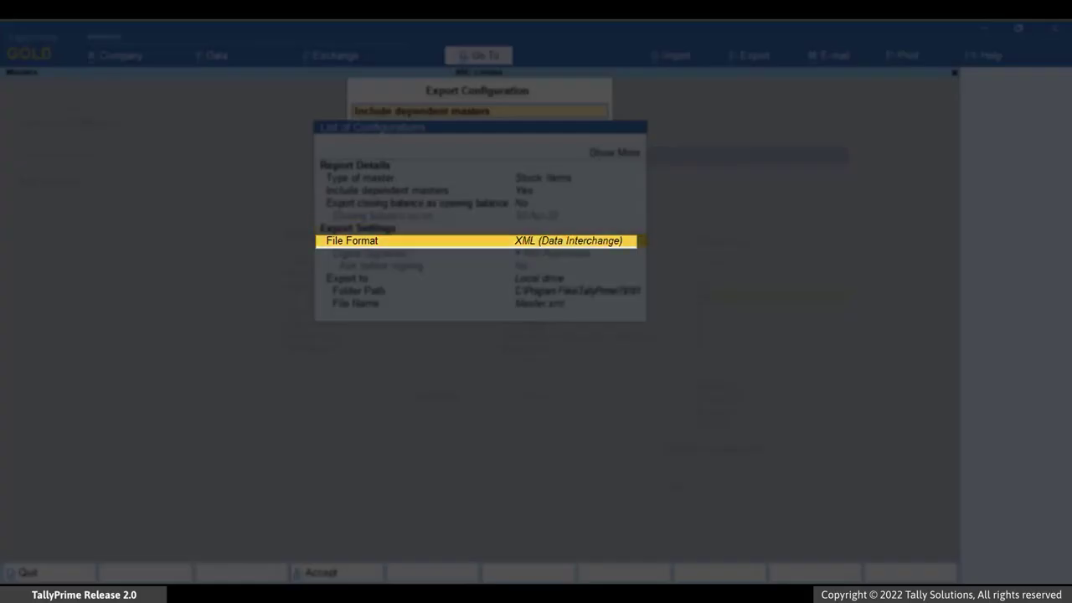
Step: Select XML (Data Interchange) as the file format for the export
{"action": "key", "text": "Return"}
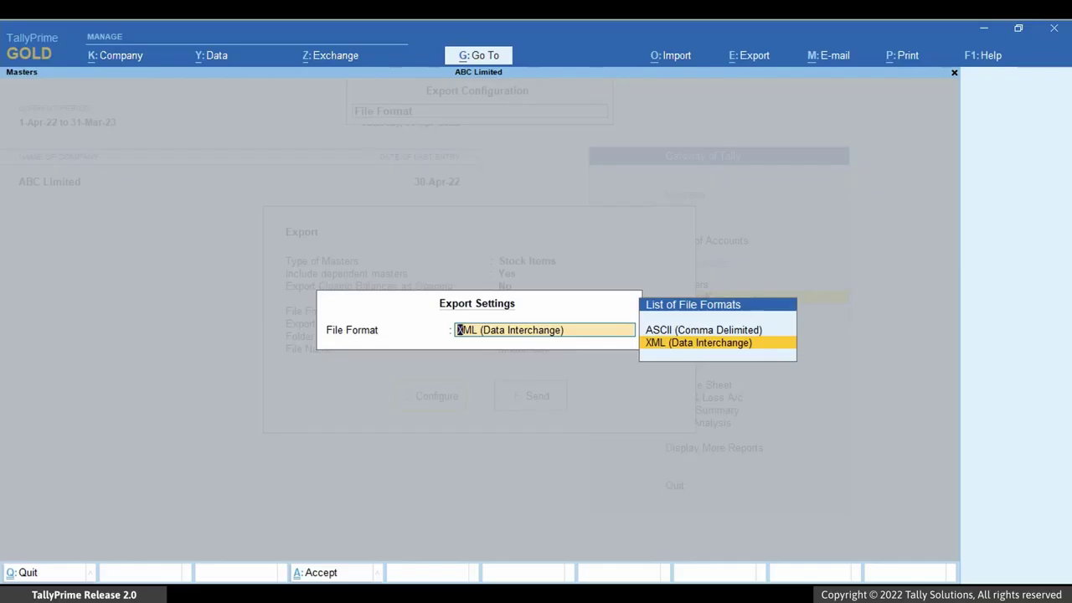
{"action": "key", "text": "Up"}
{"action": "key", "text": "Down"}
{"action": "key", "text": "Return"}
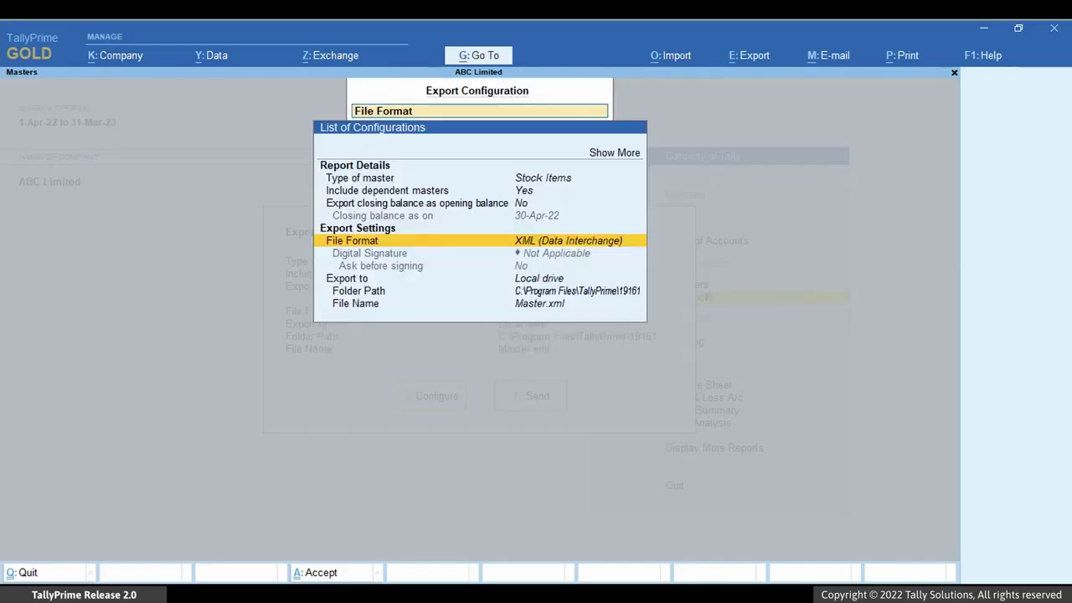
Step: Choose Local drive as the export location and opt to specify a custom folder path
{"action": "key", "text": "Down"}
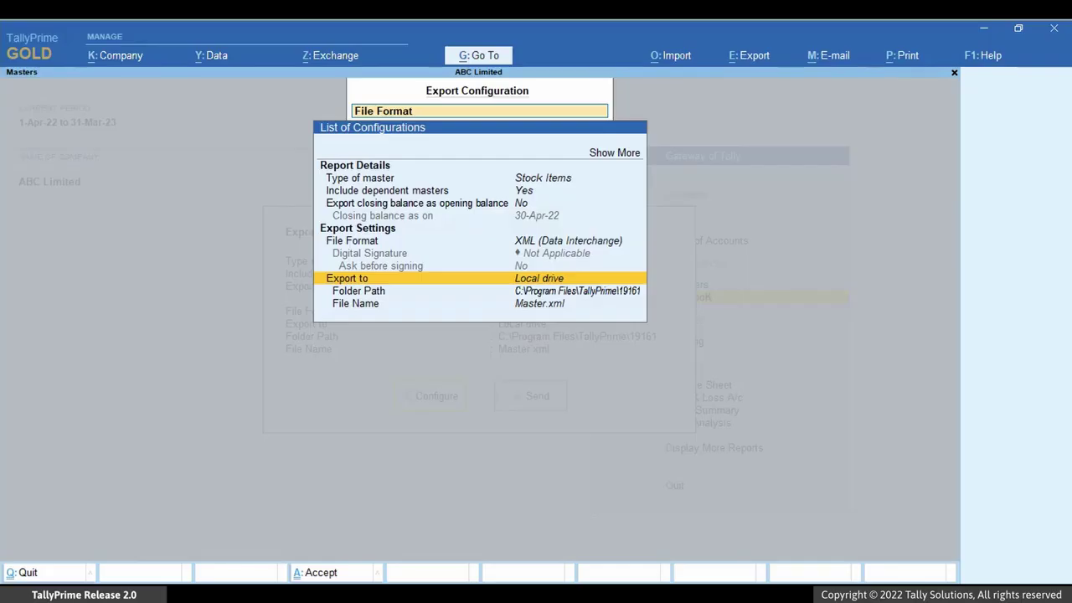
{"action": "key", "text": "Return"}
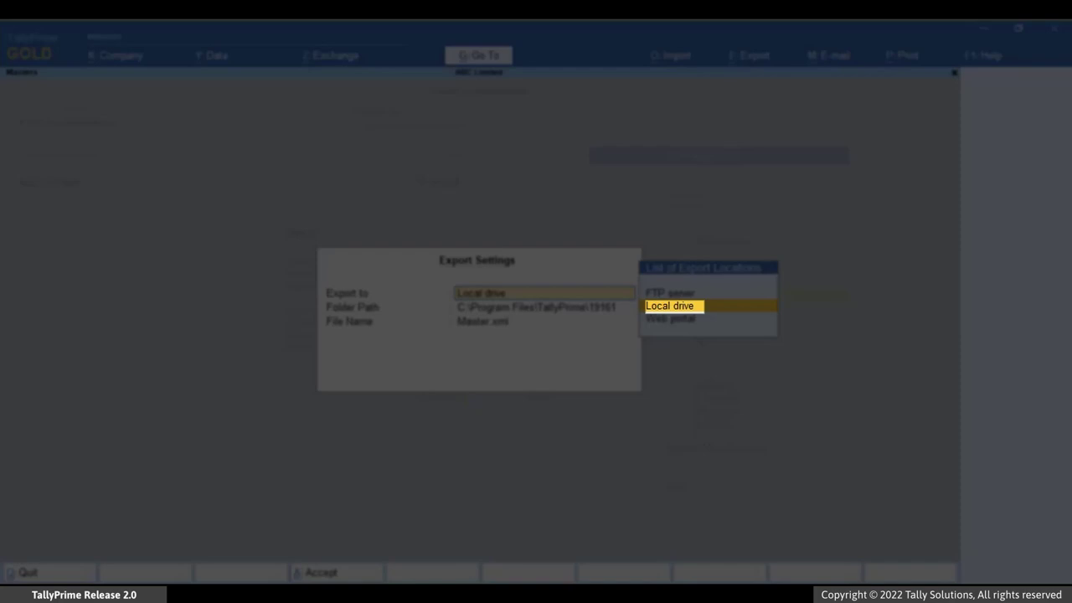
{"action": "key", "text": "Return"}
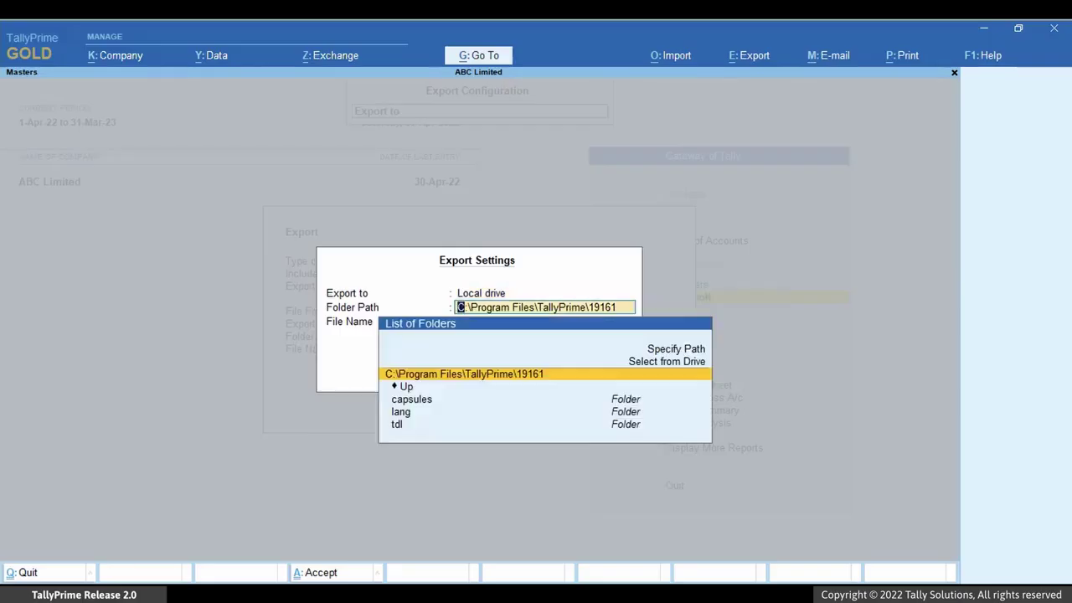
{"action": "key", "text": "Up"}
{"action": "key", "text": "Up"}
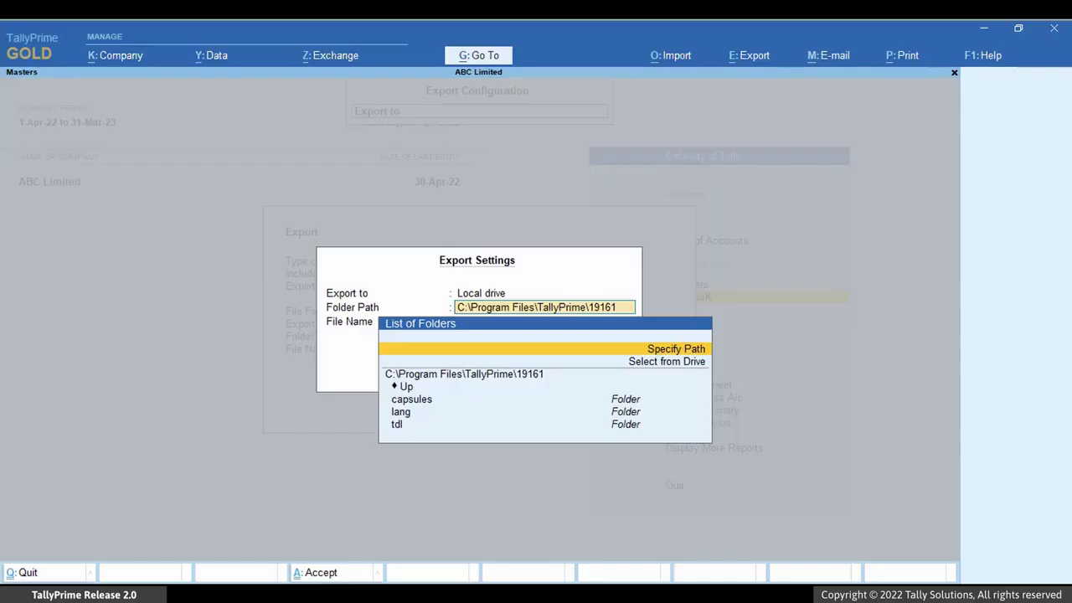
{"action": "key", "text": "Return"}
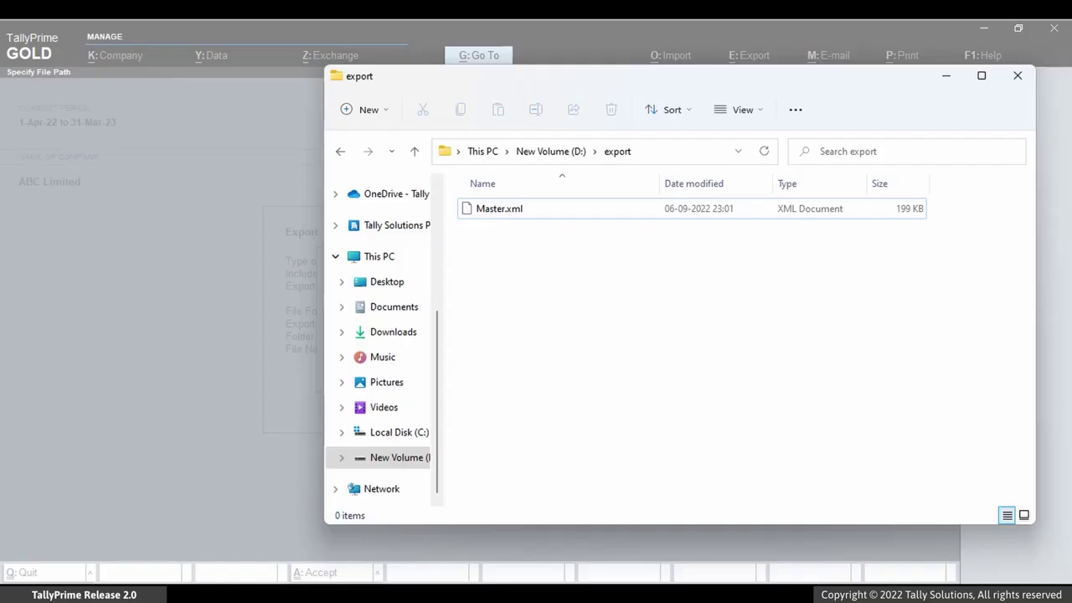
Step: Copy the D:\export path from File Explorer and set it as the export folder, keeping Master.xml as the file name
{"action": "key", "text": "F4"}
{"action": "key", "text": "ctrl+shift+Left"}
{"action": "key", "text": "ctrl+shift+Left"}
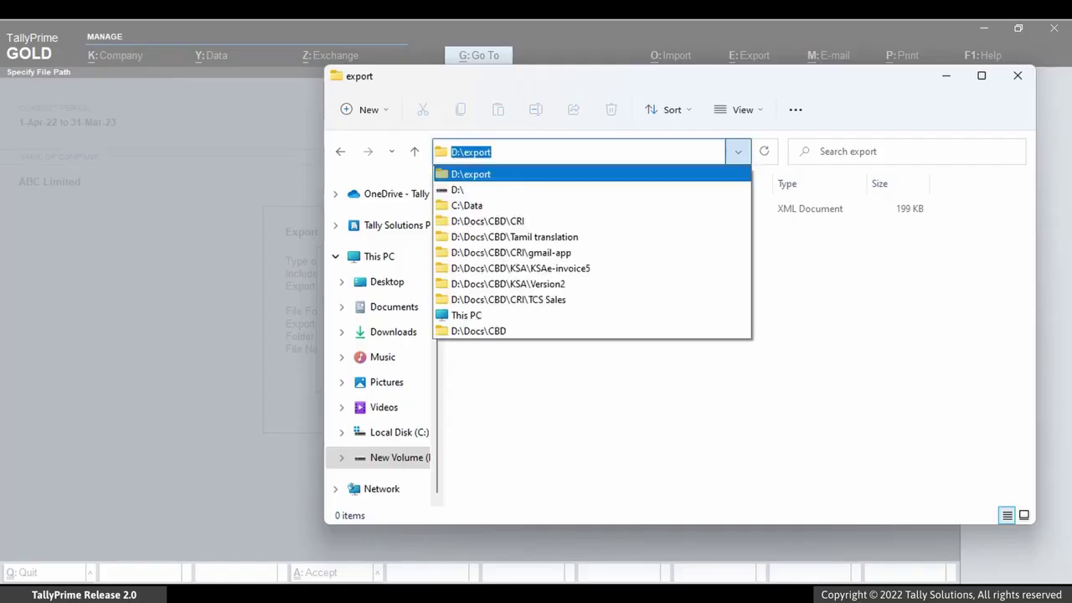
{"action": "key", "text": "ctrl+c"}
{"action": "key", "text": "alt+F4"}
{"action": "key", "text": "ctrl+v"}
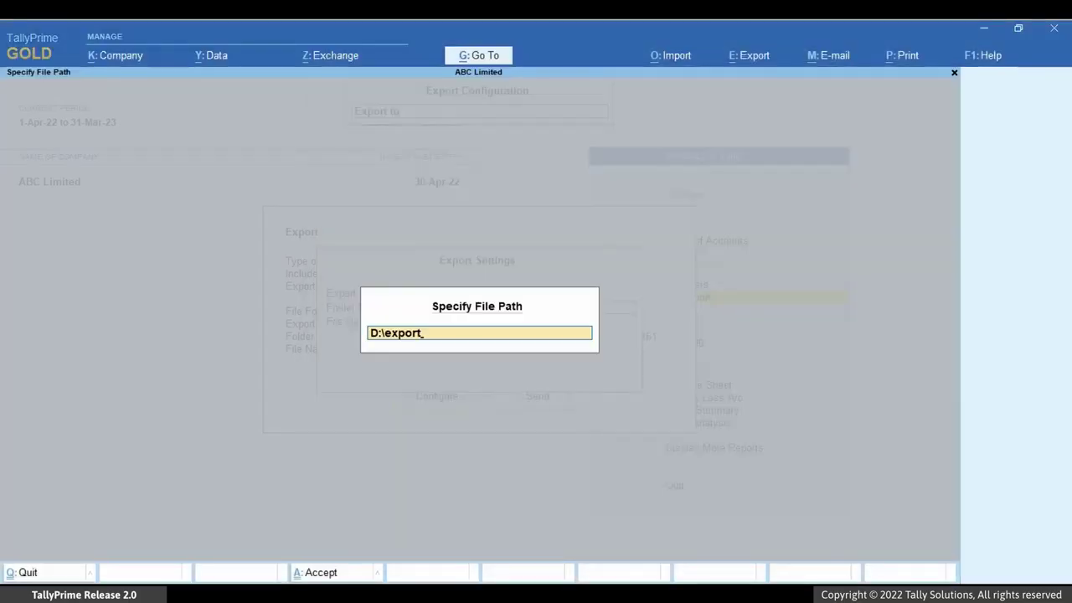
{"action": "key", "text": "Return"}
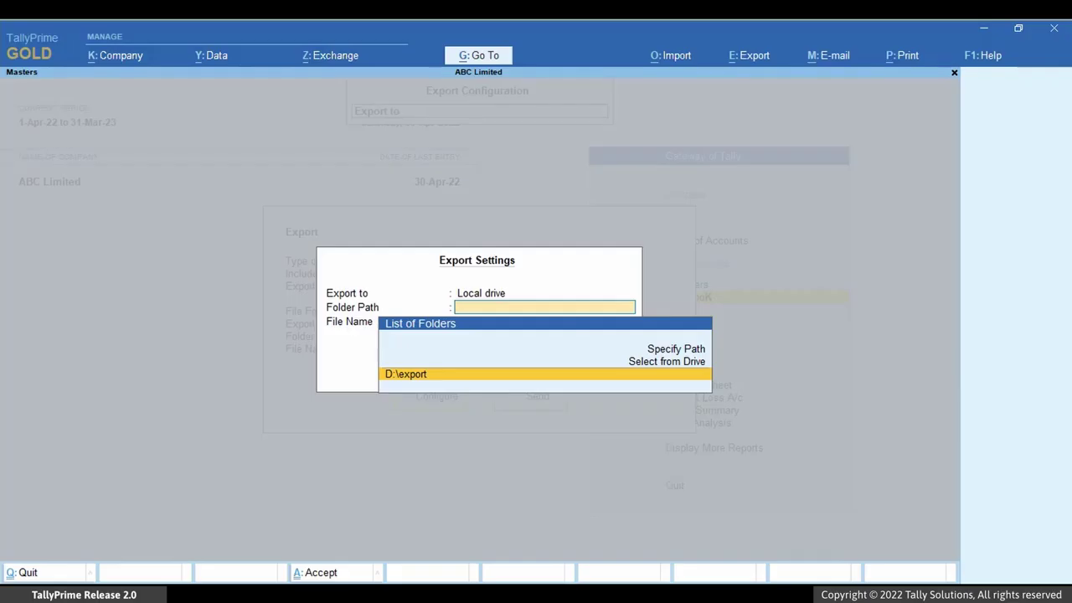
{"action": "key", "text": "Return"}
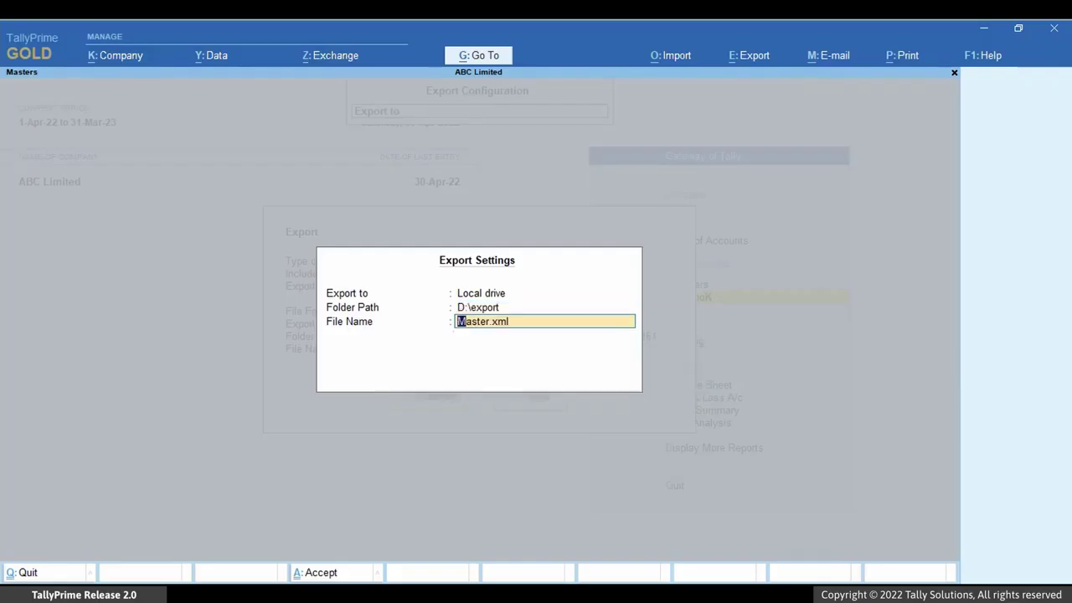
{"action": "key", "text": "ctrl+a"}
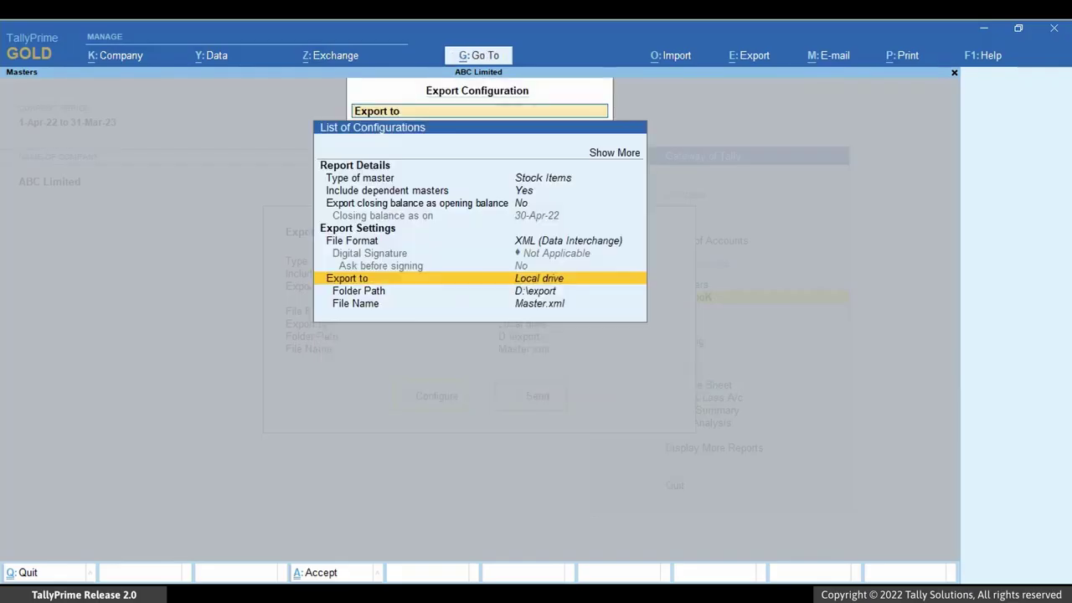
Step: Expand the export configuration list to view its additional options
{"action": "key", "text": "Up"}
{"action": "key", "text": "Up"}
{"action": "key", "text": "Up"}
{"action": "key", "text": "Up"}
{"action": "key", "text": "Up"}
{"action": "key", "text": "Up"}
{"action": "key", "text": "Up"}
{"action": "key", "text": "Up"}
{"action": "key", "text": "Up"}
{"action": "key", "text": "Up"}
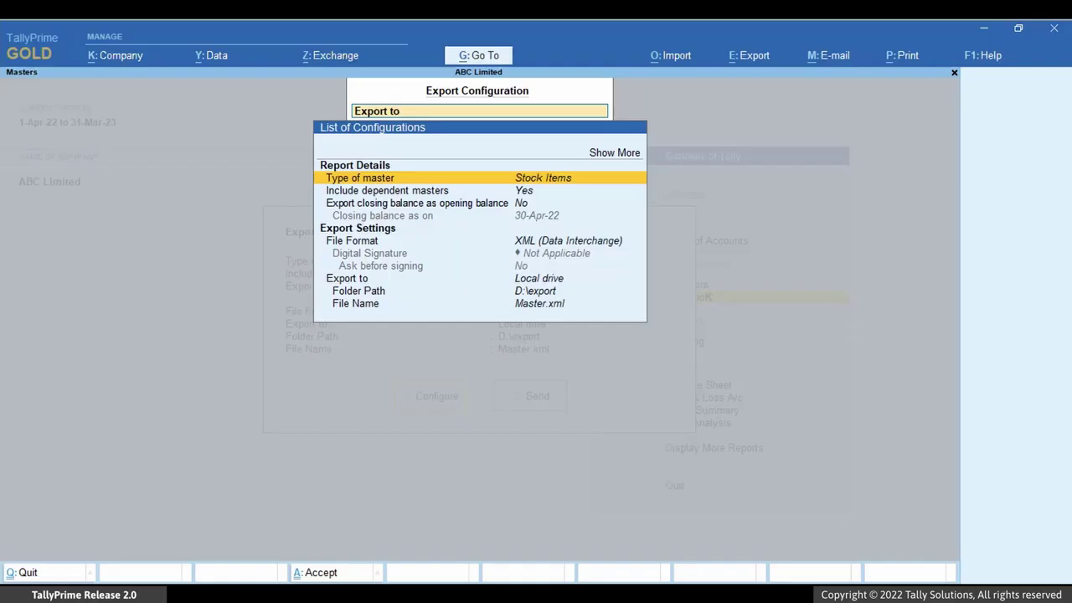
{"action": "key", "text": "Return"}
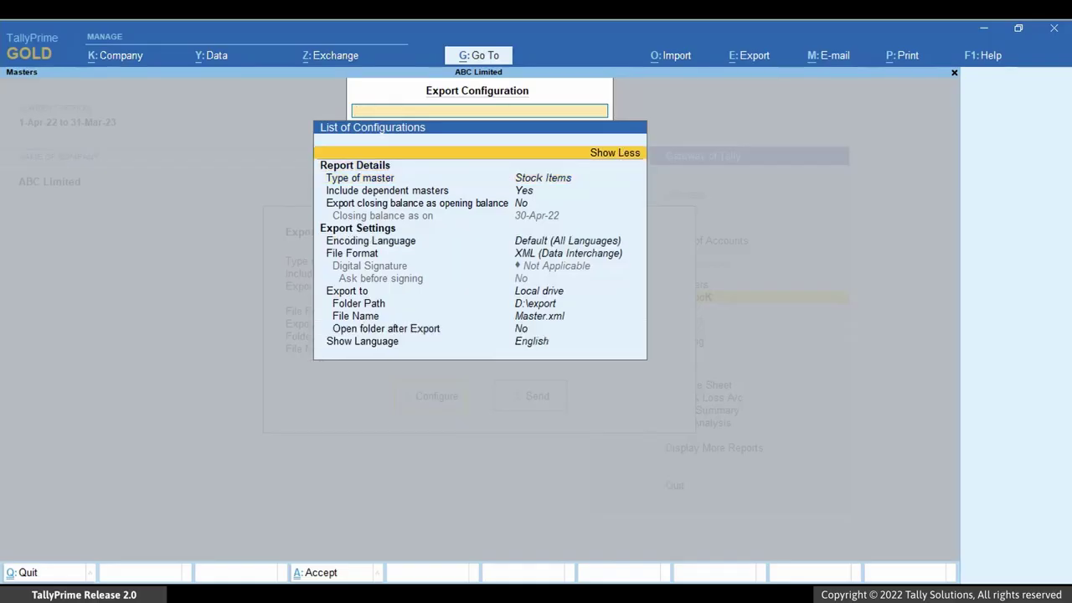
Step: Close the export configuration and export the stock item masters to Master.xml
{"action": "key", "text": "Escape"}
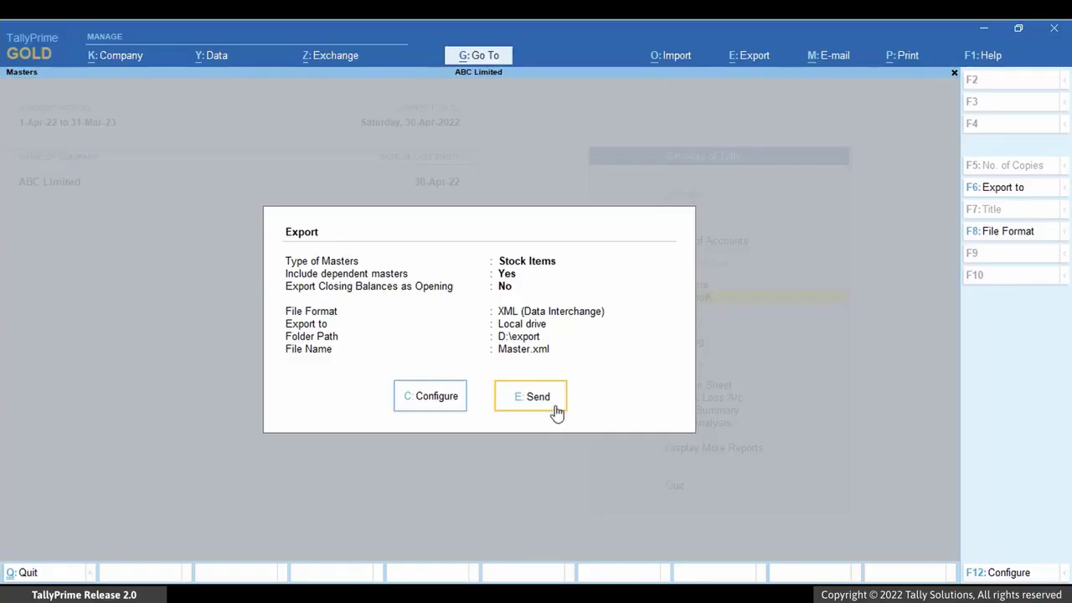
{"action": "left_click", "coordinate": [554, 405]}
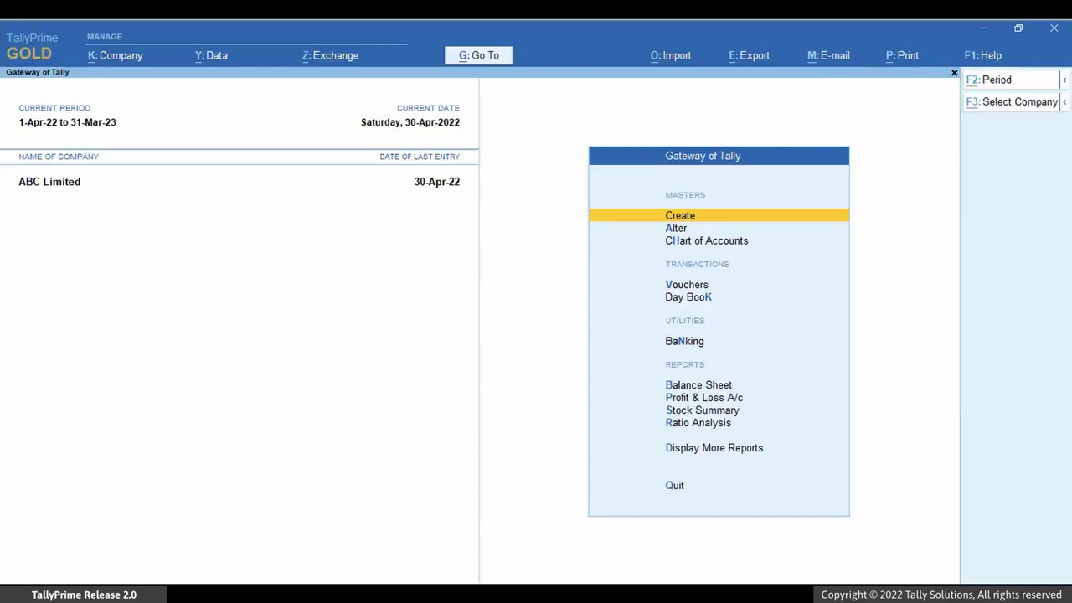
Step: Shut the ABC Limited company and open National Enterprises
{"action": "key", "text": "alt+k"}
{"action": "key", "text": "Down"}
{"action": "key", "text": "Down"}
{"action": "key", "text": "Down"}
{"action": "key", "text": "Down"}
{"action": "key", "text": "Return"}
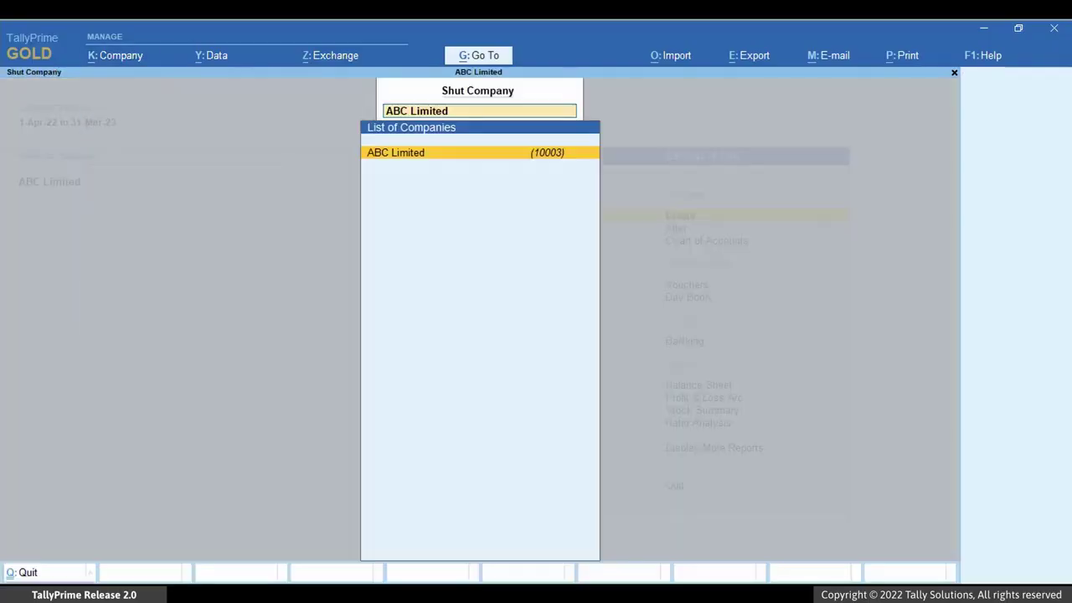
{"action": "key", "text": "Return"}
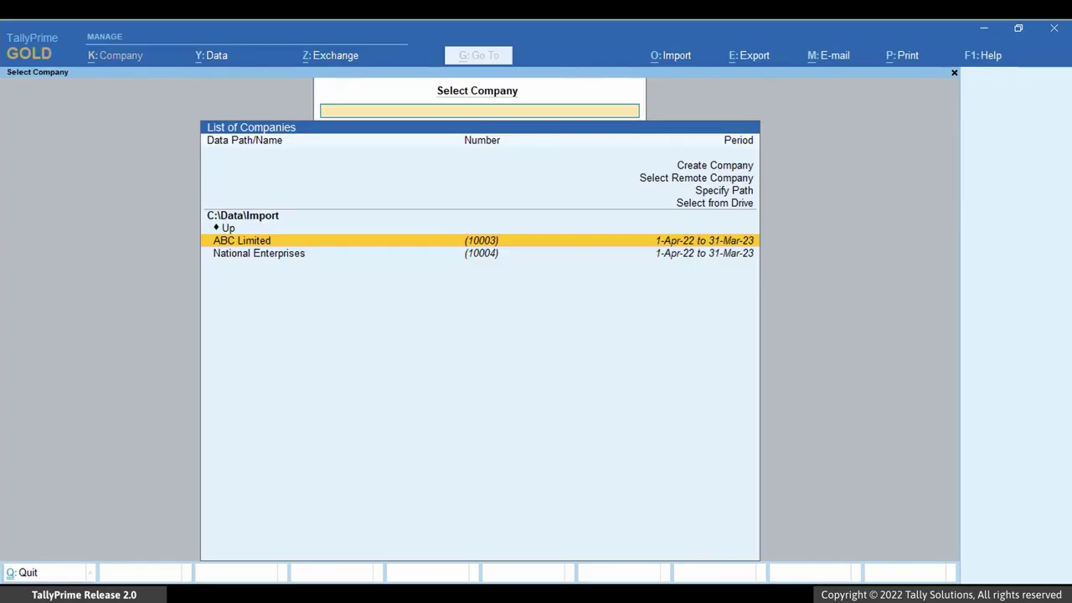
{"action": "key", "text": "Down"}
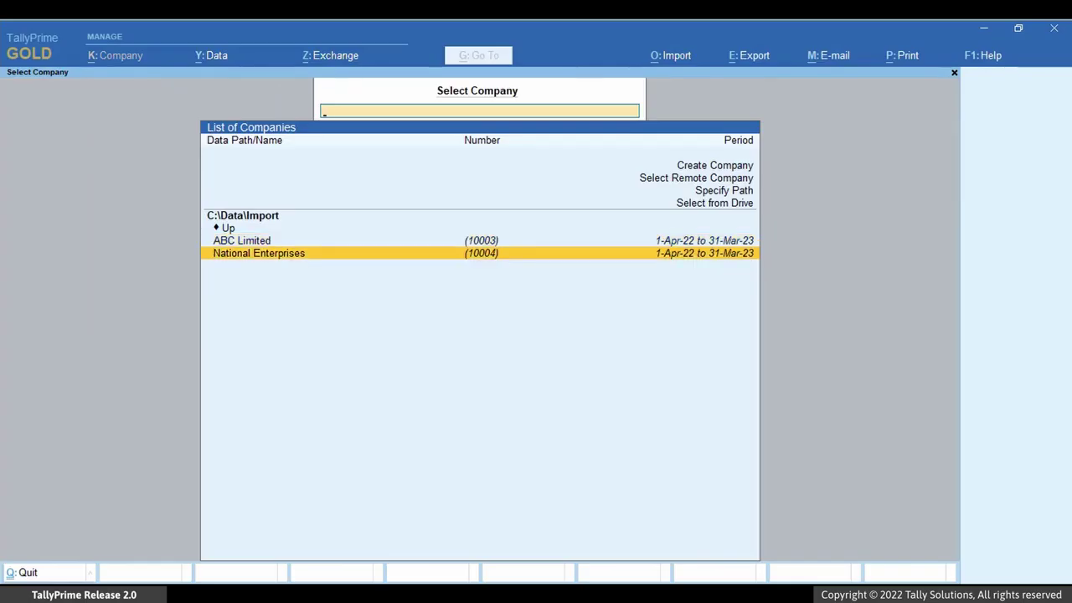
{"action": "key", "text": "Return"}
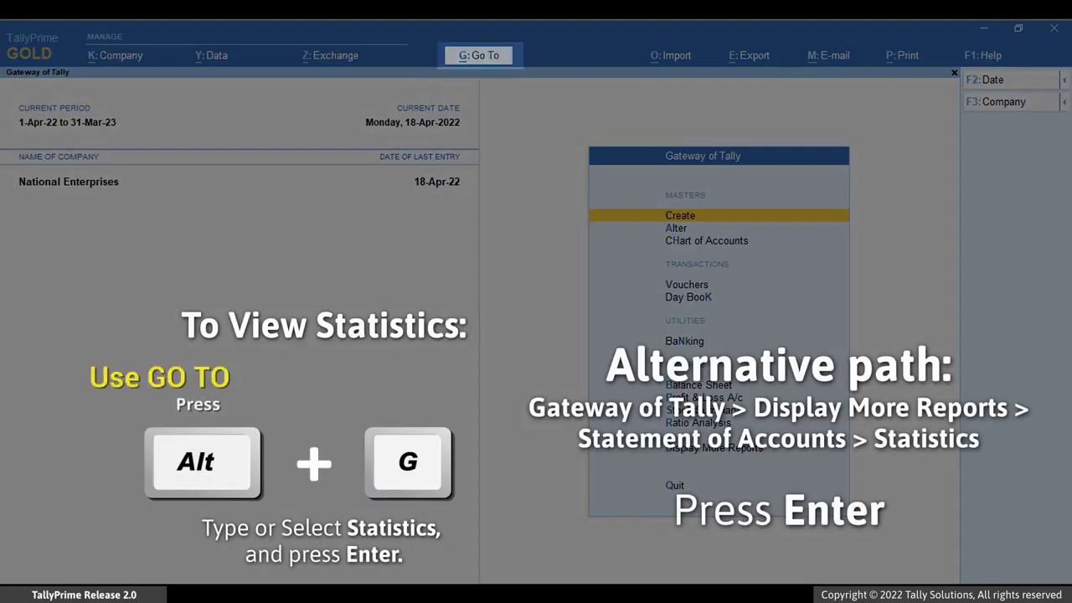
Step: Open the Statistics report to check the numbers of masters in National Enterprises, and close it again
{"action": "key", "text": "alt+g"}
{"action": "type", "text": "Sta"}
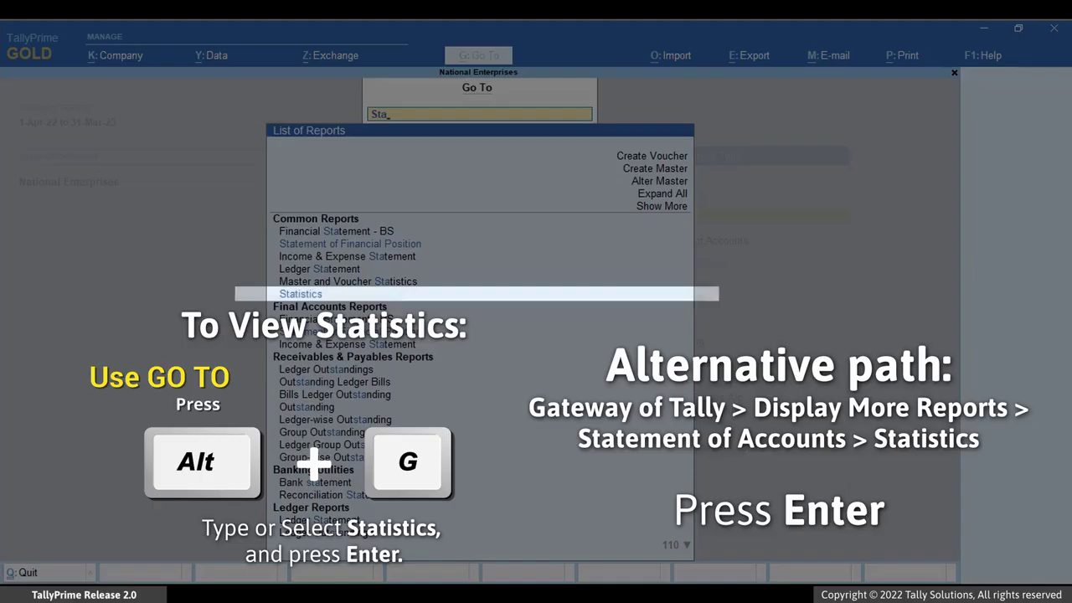
{"action": "key", "text": "Return"}
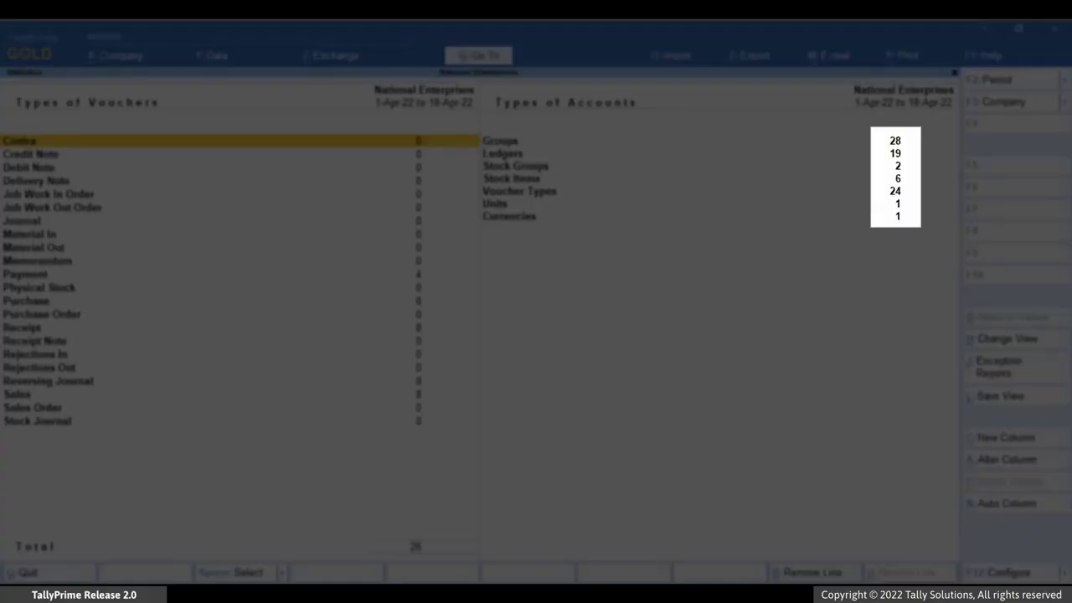
{"action": "key", "text": "Escape"}
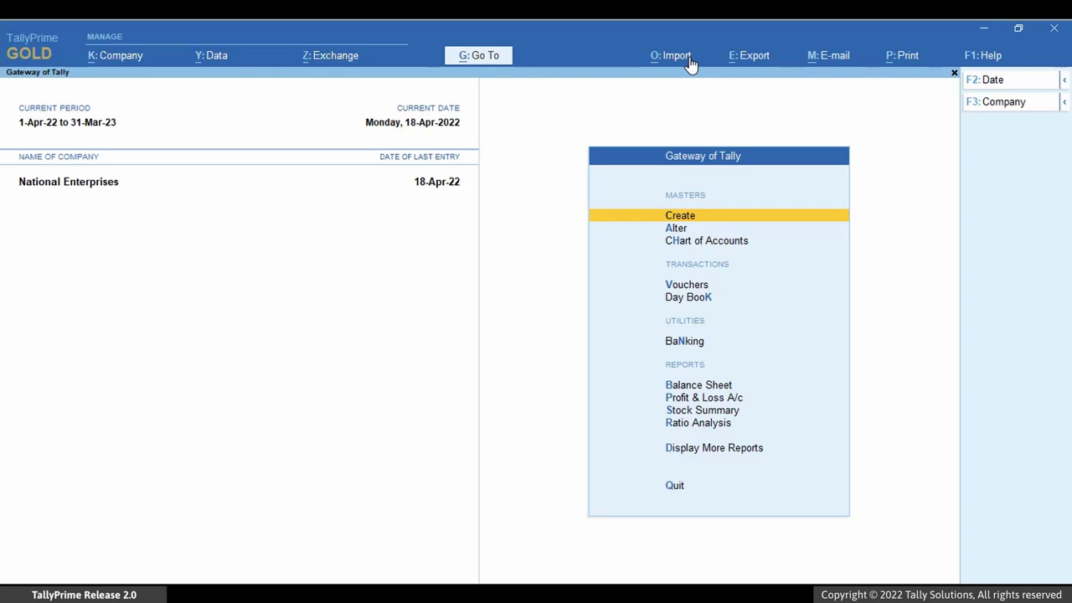
Step: Start a masters import and select Master.xml from the D:\export folder as the file to import
{"action": "left_click", "coordinate": [689, 57]}
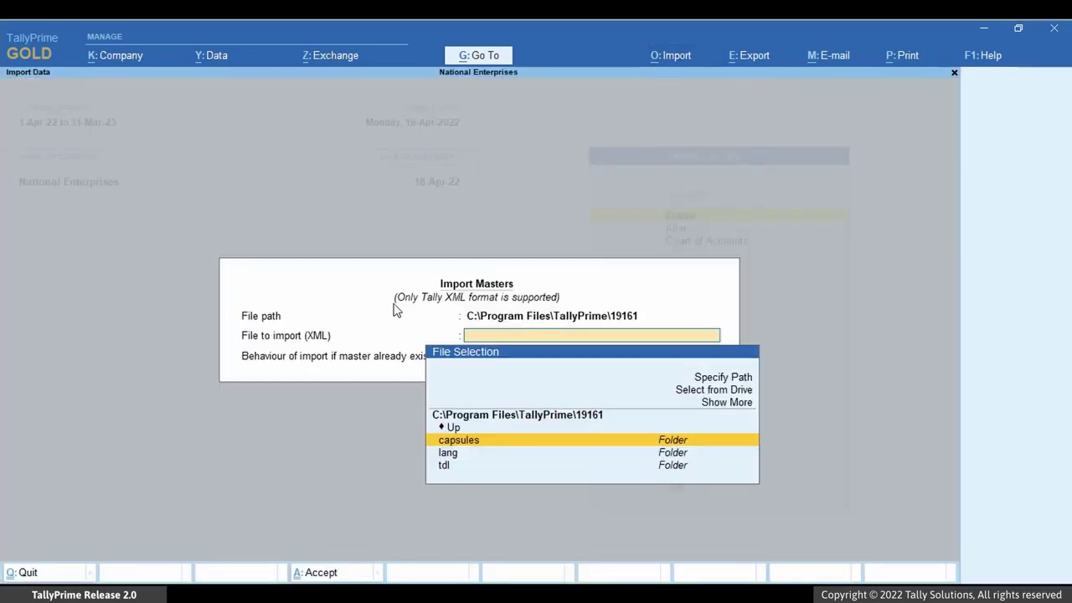
{"action": "left_click", "coordinate": [733, 105]}
{"action": "key", "text": "Up"}
{"action": "key", "text": "Up"}
{"action": "key", "text": "Up"}
{"action": "key", "text": "Up"}
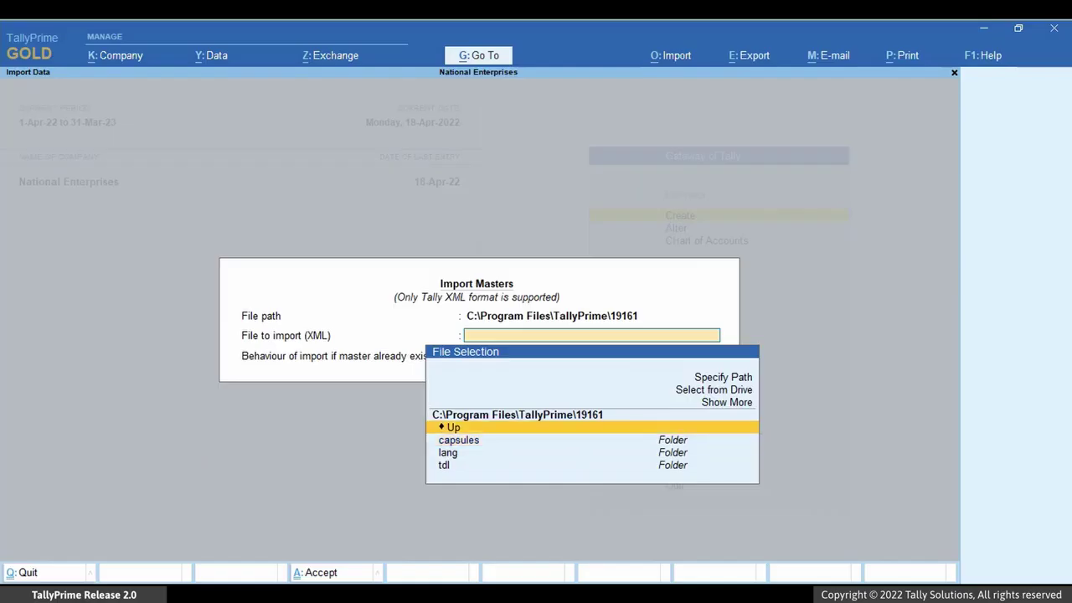
{"action": "key", "text": "Return"}
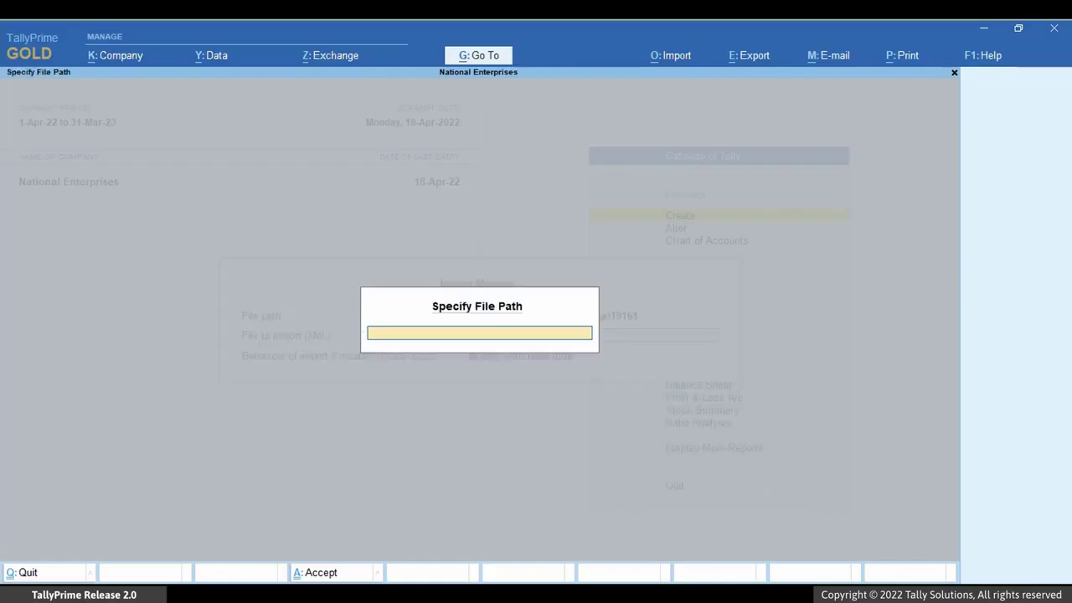
{"action": "type", "text": "D:\\export"}
{"action": "key", "text": "Return"}
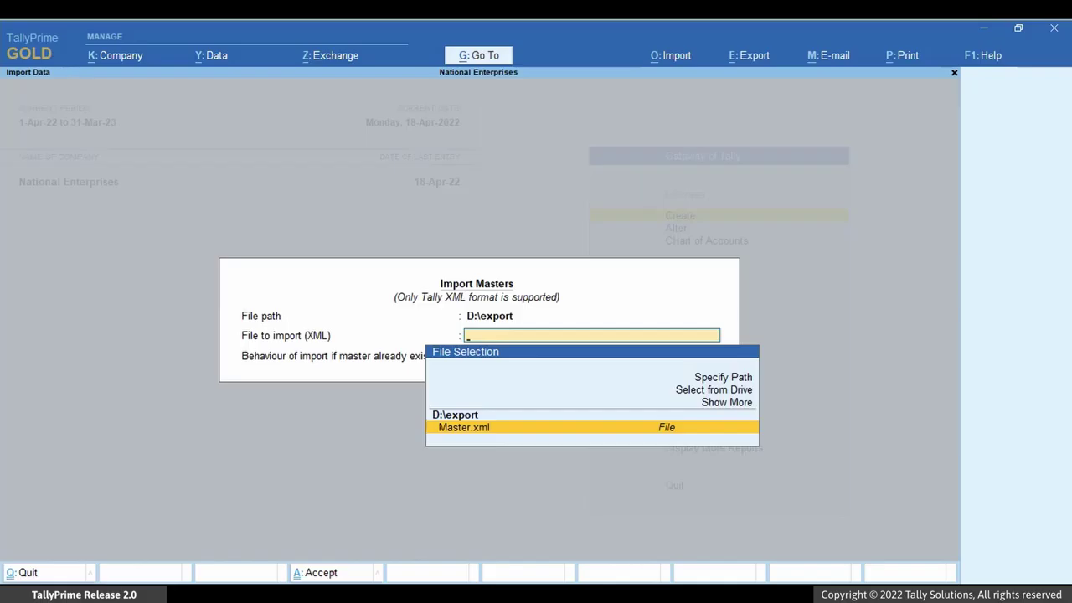
{"action": "key", "text": "Return"}
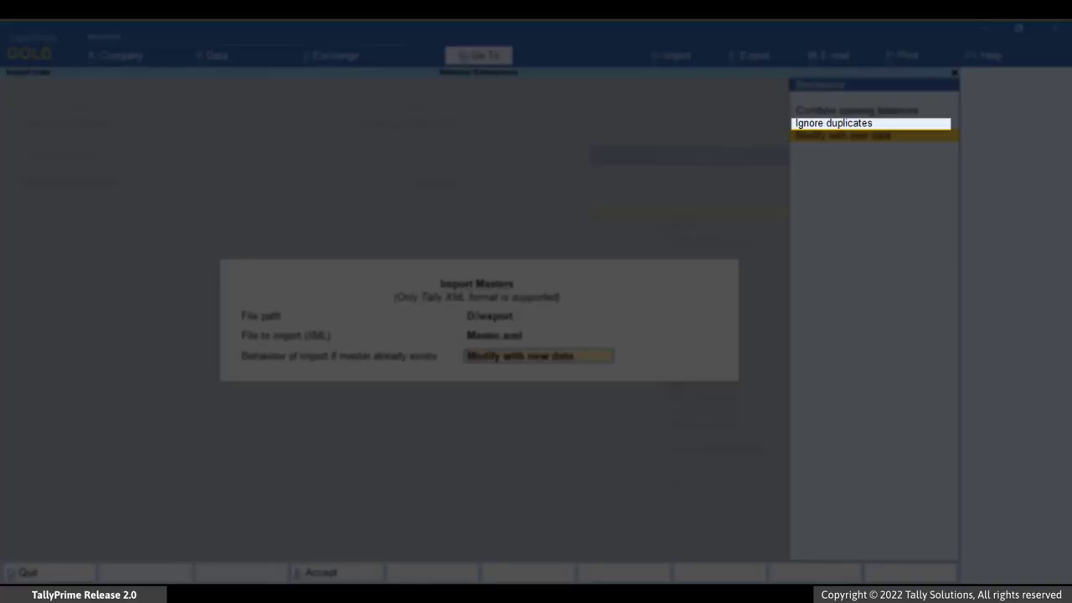
Step: Set the import behaviour for existing masters to Ignore duplicates and run the import
{"action": "key", "text": "Up"}
{"action": "key", "text": "Return"}
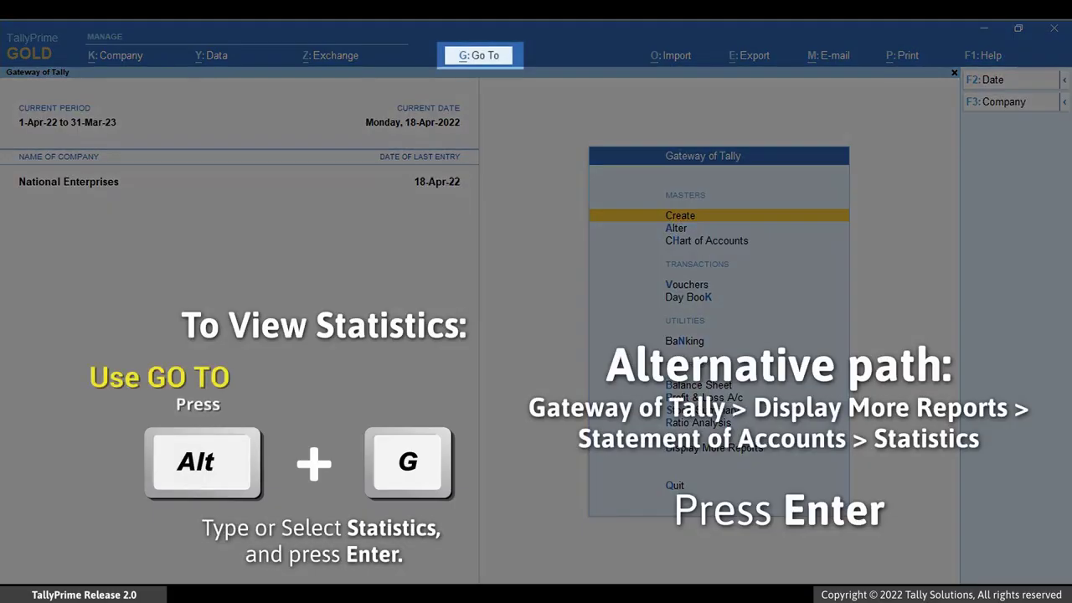
Step: Open the Statistics report of National Enterprises to check the numbers of masters after the import
{"action": "key", "text": "alt+g"}
{"action": "type", "text": "St"}
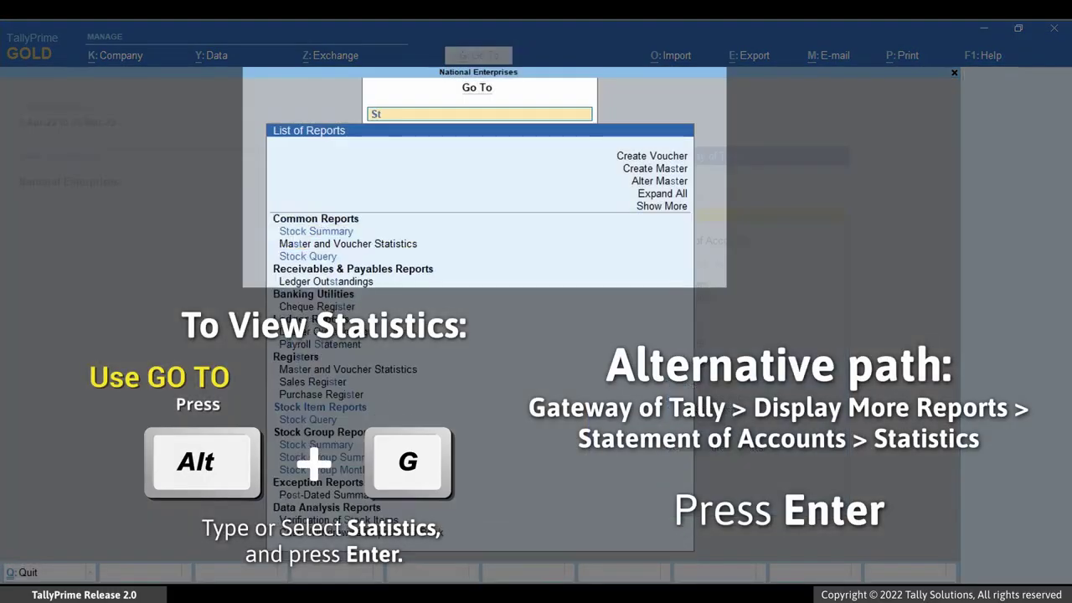
{"action": "type", "text": "a"}
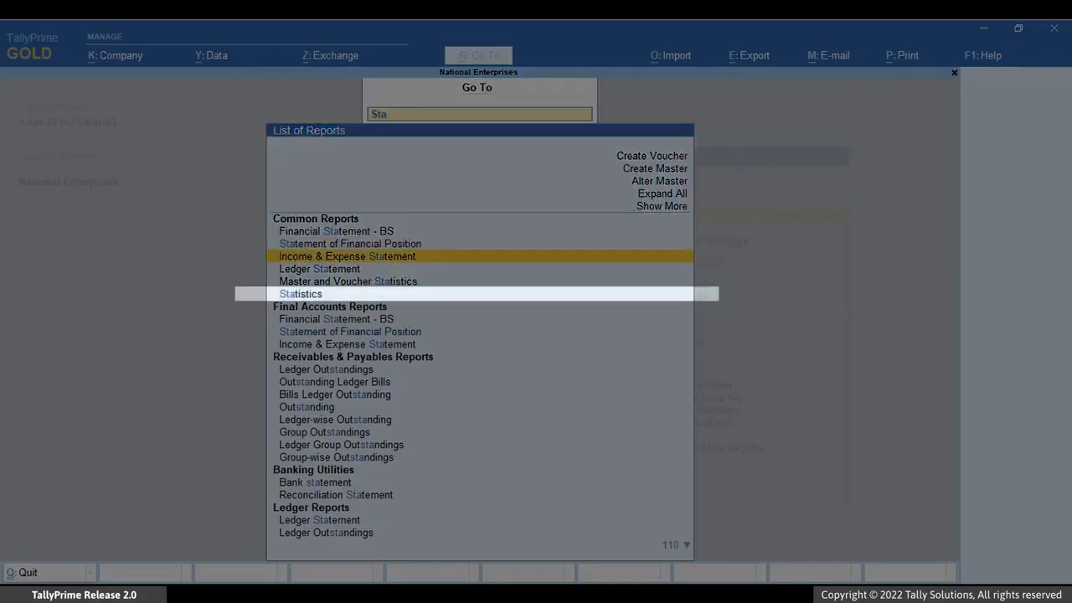
{"action": "key", "text": "Down"}
{"action": "key", "text": "Down"}
{"action": "key", "text": "Down"}
{"action": "key", "text": "Return"}
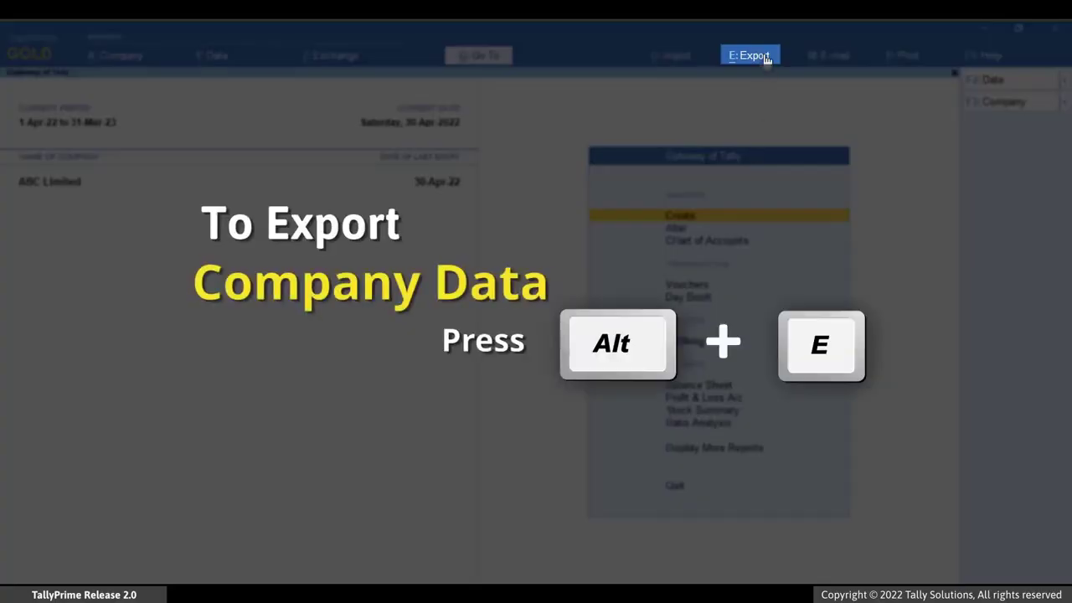
Step: Start a transactions export from ABC Limited and set the type of voucher entries to Accounting Entries Only
{"action": "left_click", "coordinate": [765, 57]}
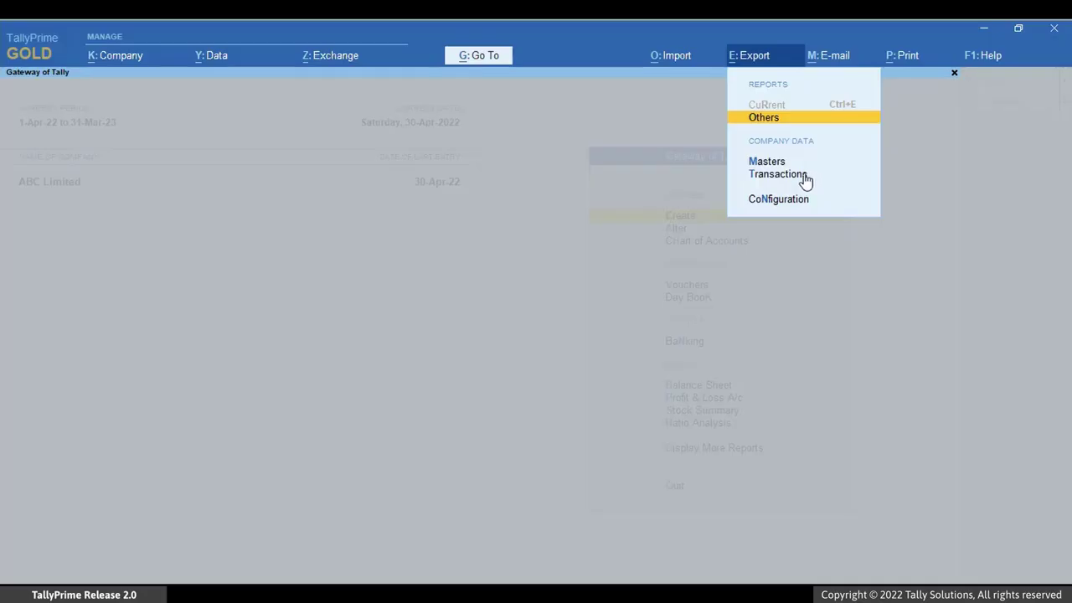
{"action": "left_click", "coordinate": [800, 174]}
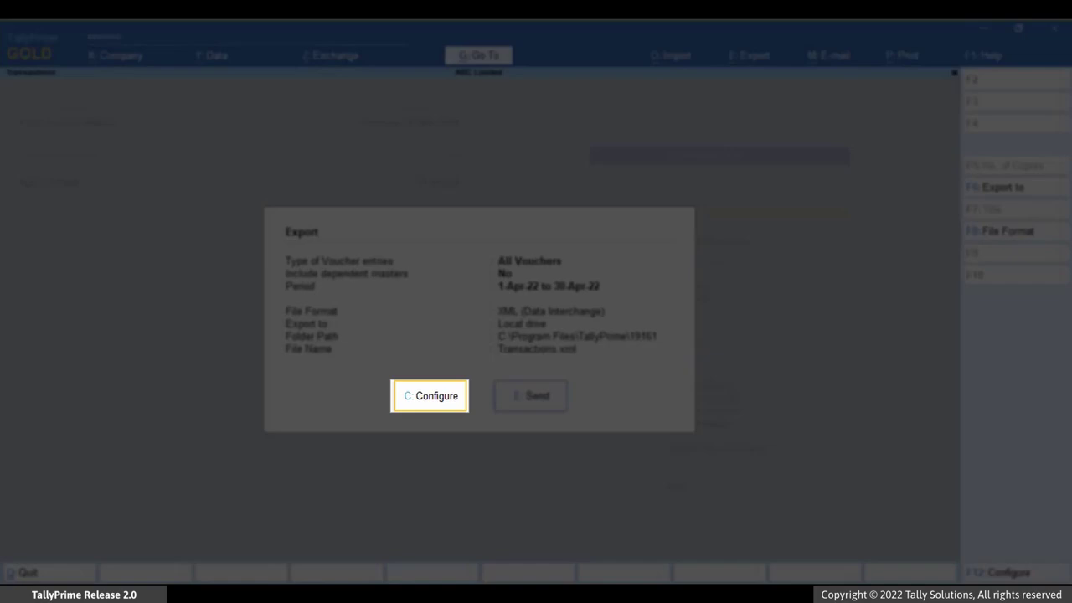
{"action": "key", "text": "c"}
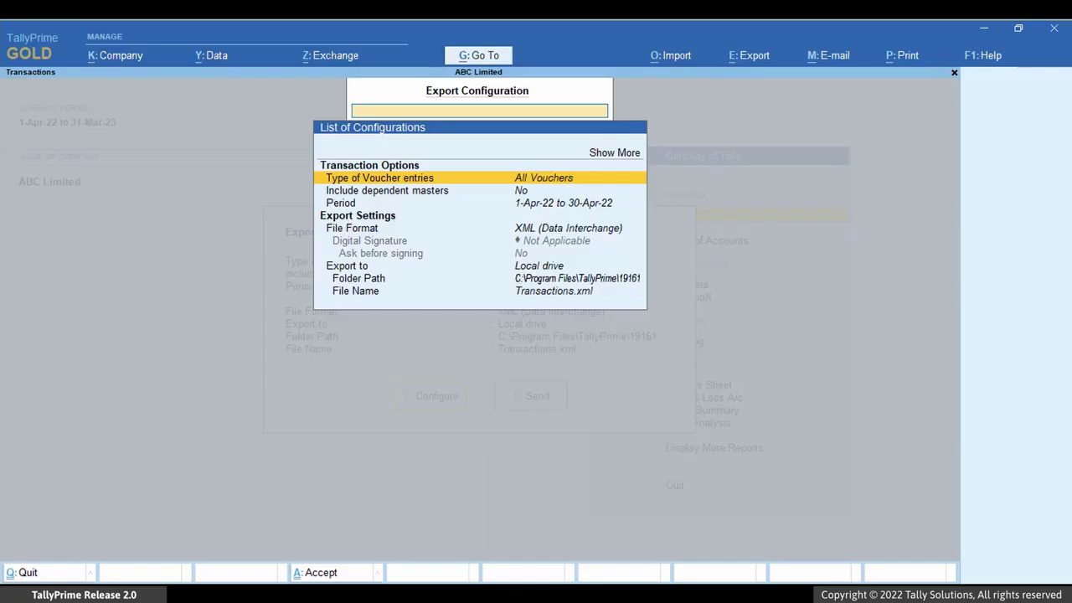
{"action": "key", "text": "Return"}
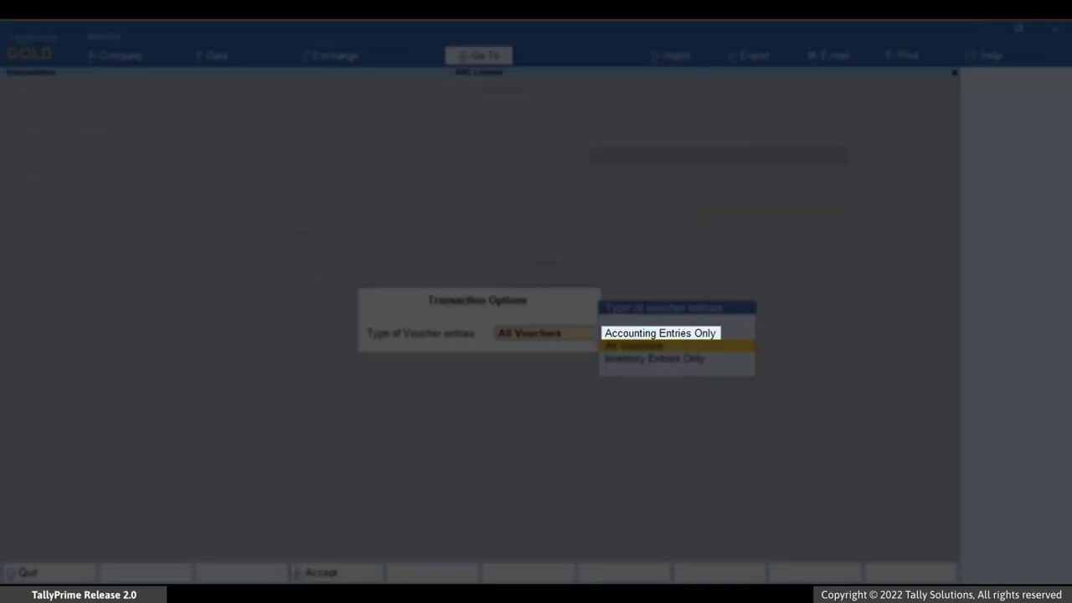
{"action": "key", "text": "Up"}
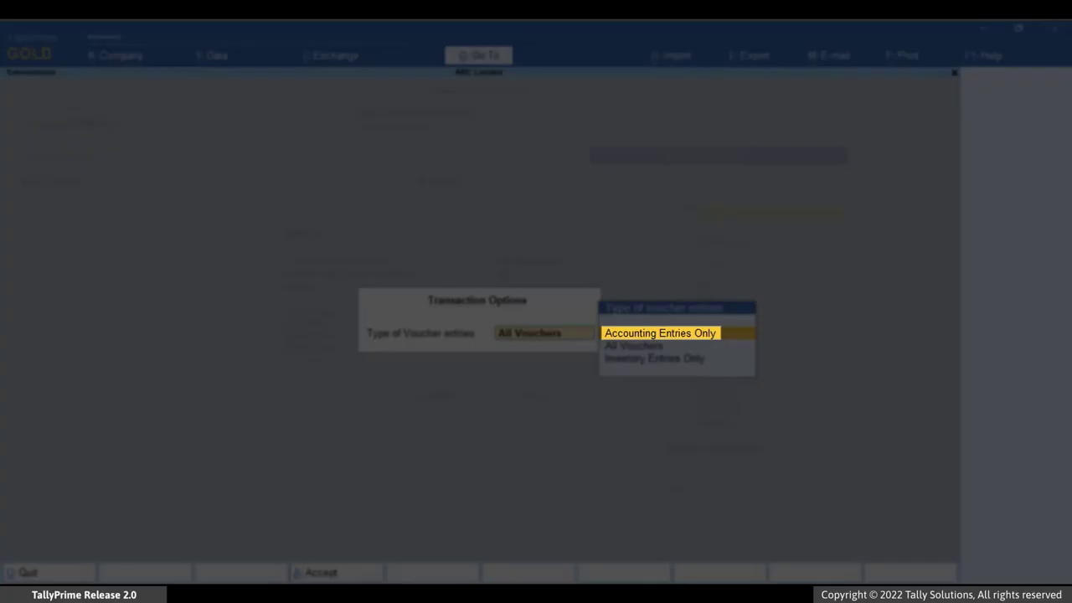
{"action": "key", "text": "Return"}
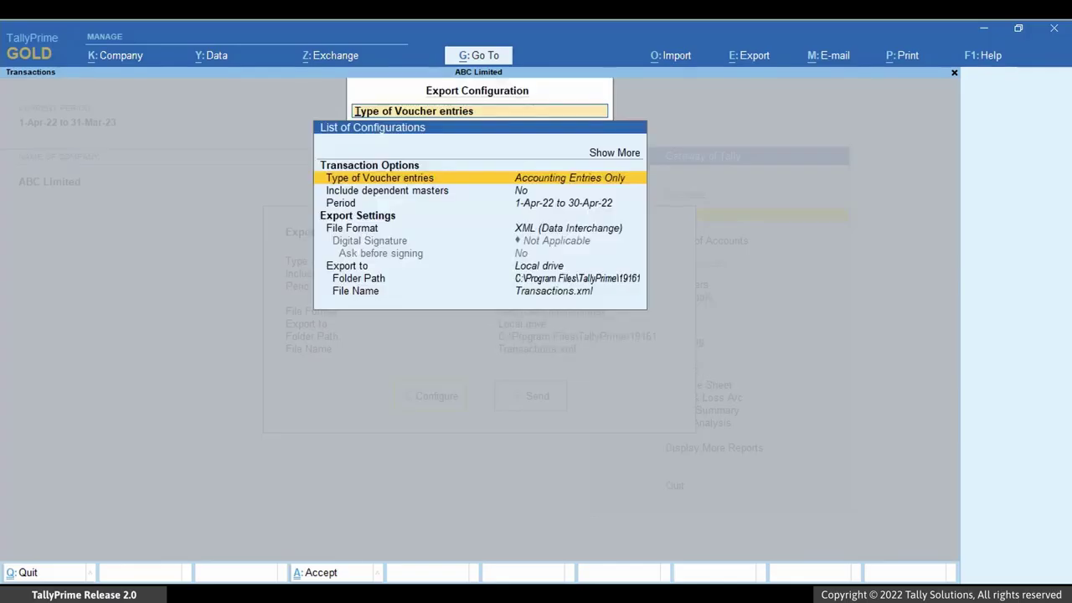
Step: Set the export to include dependent masters and accept the period 1-4-2022 to 30-4-2022
{"action": "key", "text": "Down"}
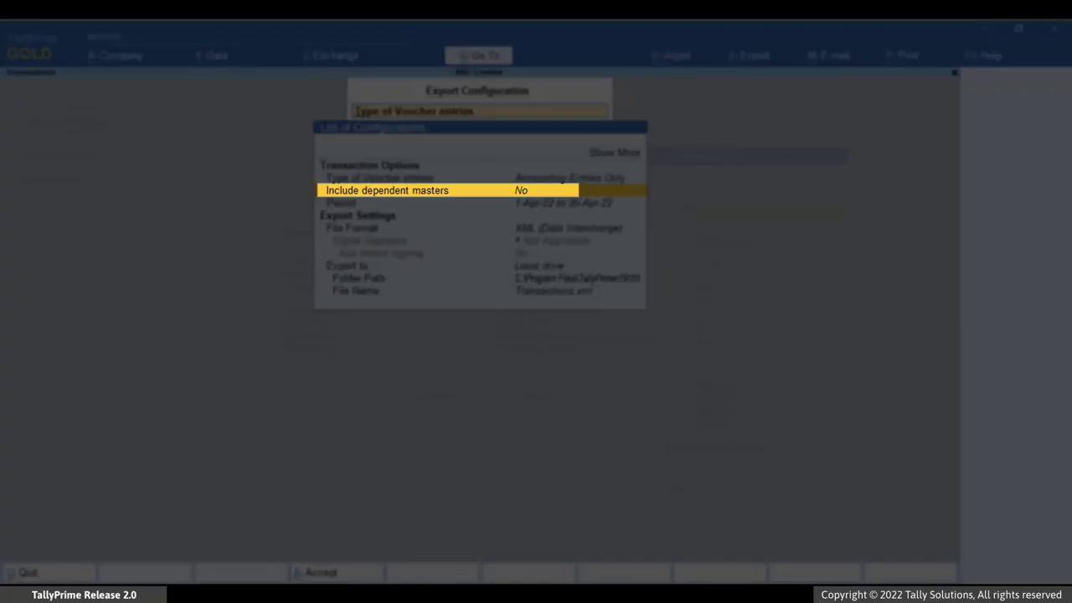
{"action": "key", "text": "Return"}
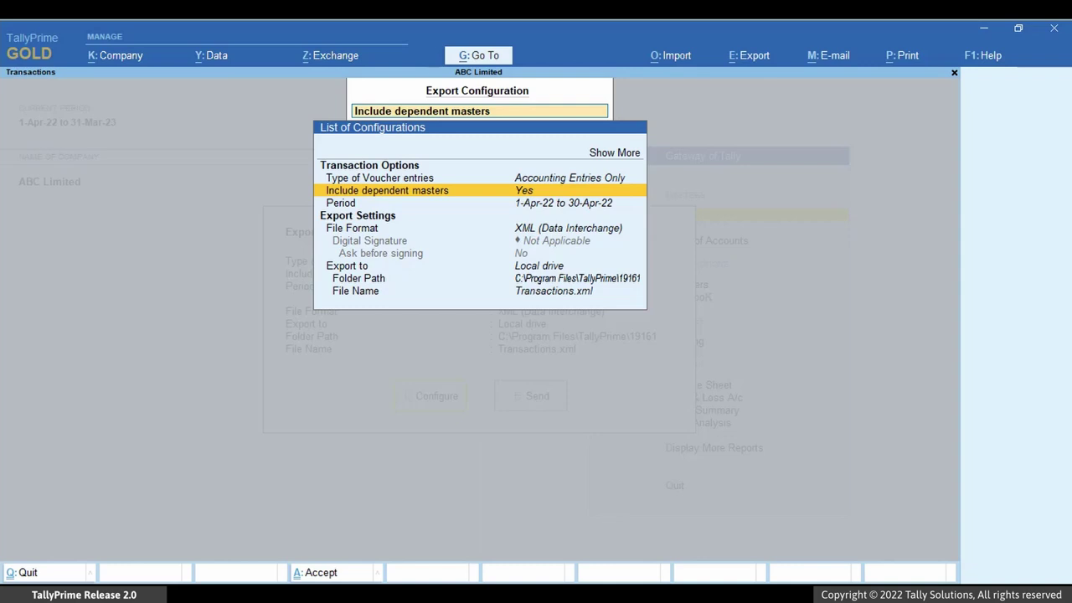
{"action": "key", "text": "Down"}
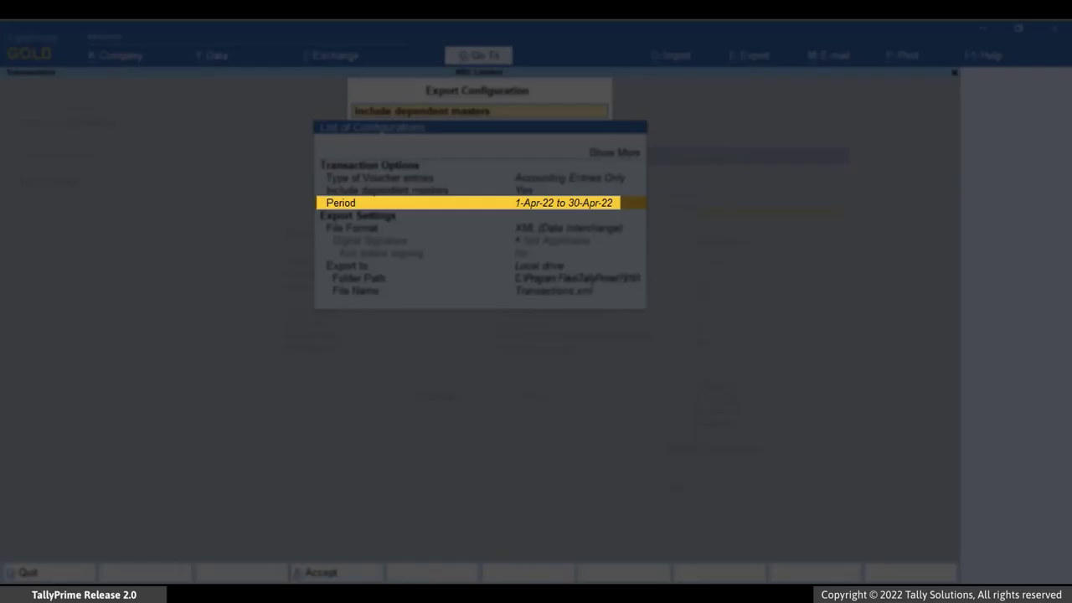
{"action": "key", "text": "Return"}
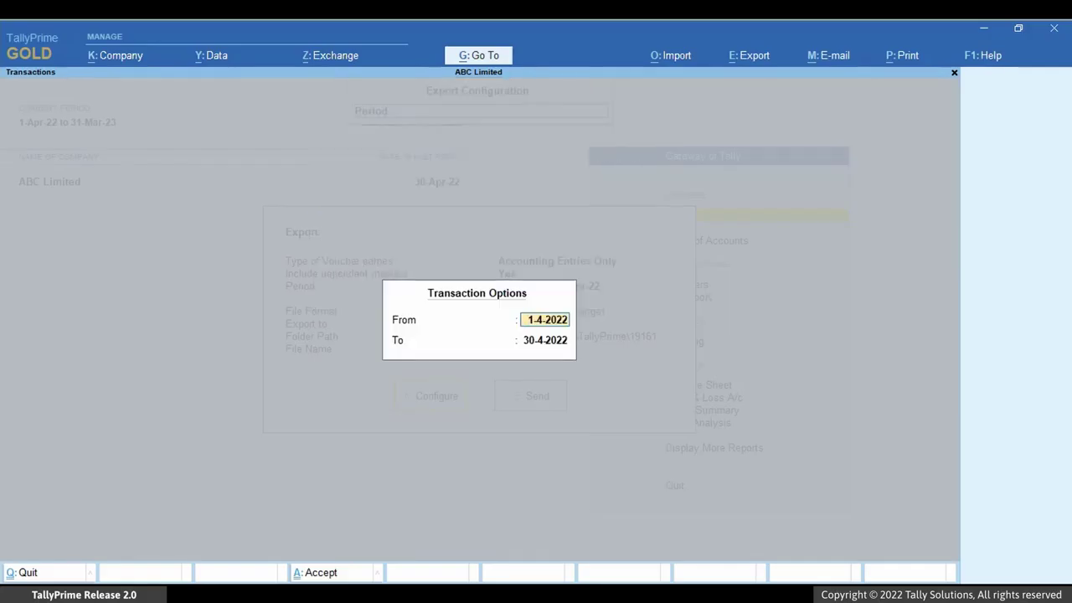
{"action": "key", "text": "Return"}
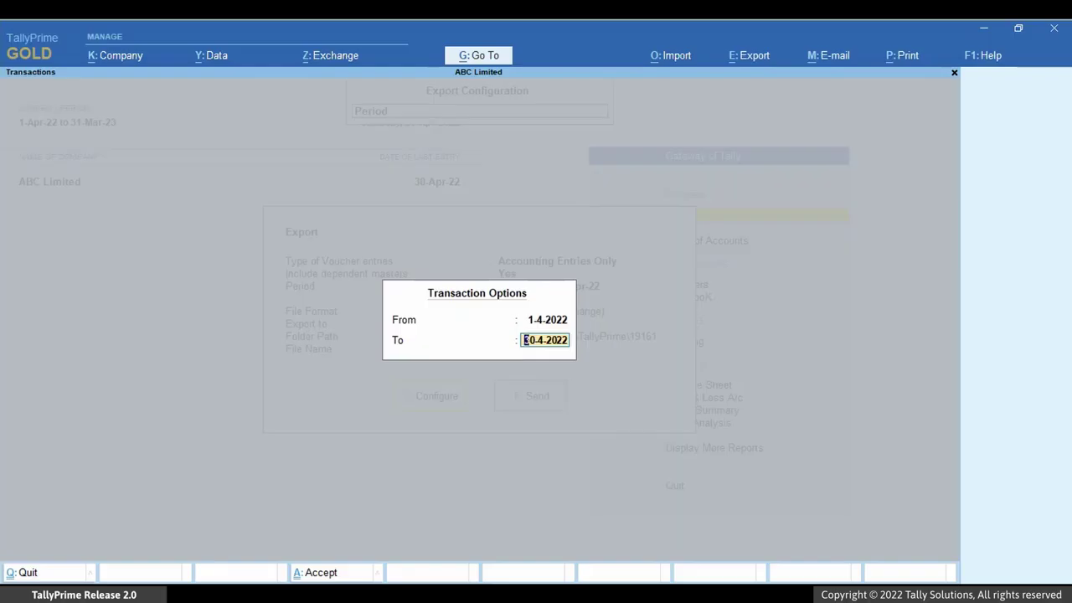
{"action": "key", "text": "Return"}
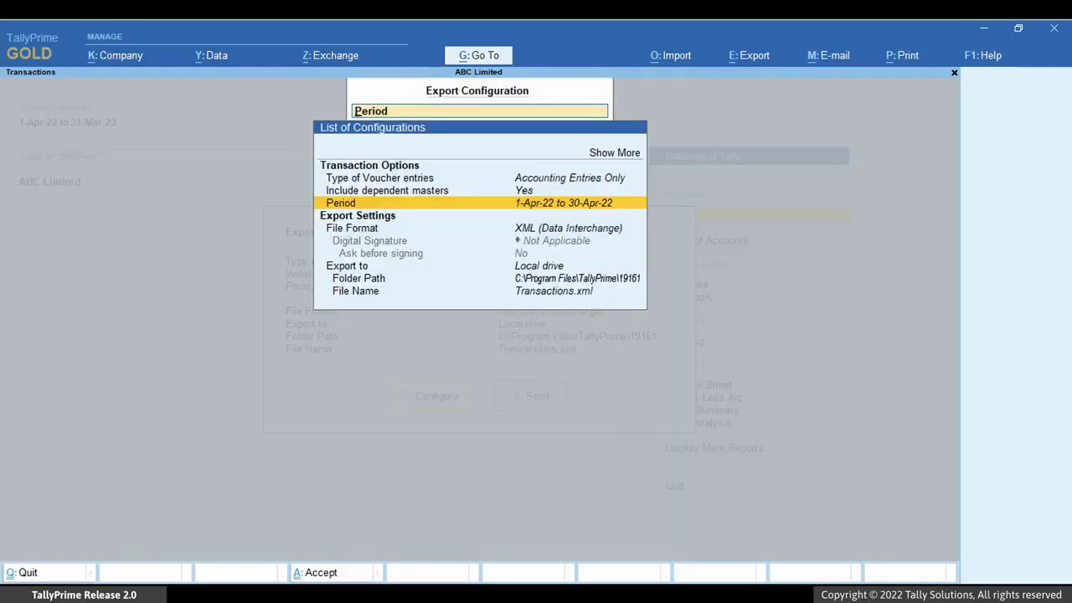
Step: Set the export destination to the local drive folder D:\export with the file name Transactions.xml, and run the export
{"action": "key", "text": "Down"}
{"action": "key", "text": "Down"}
{"action": "key", "text": "Return"}
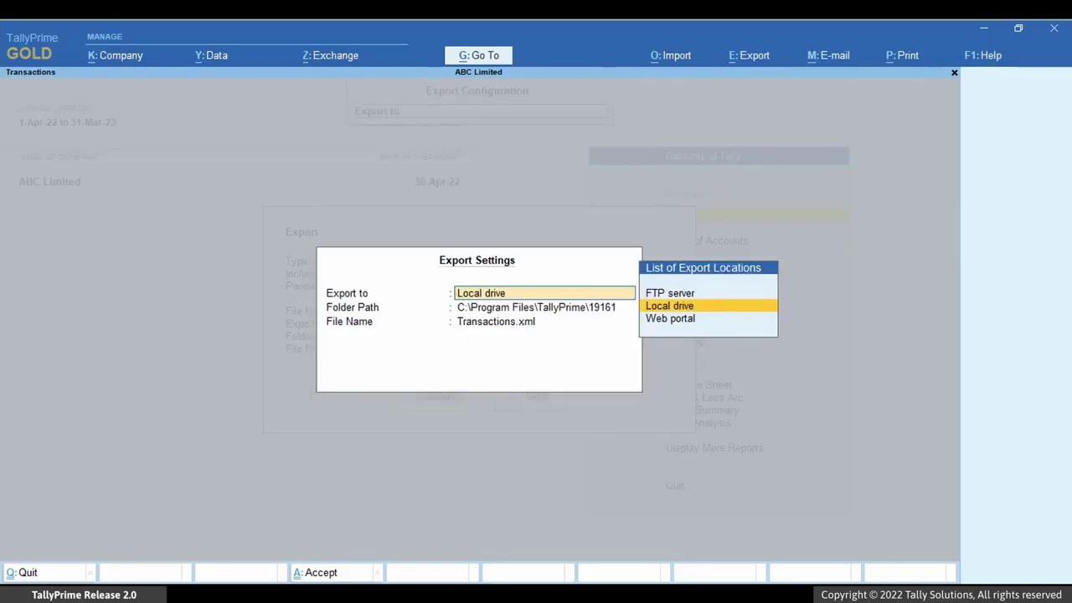
{"action": "key", "text": "Return"}
{"action": "key", "text": "Up"}
{"action": "key", "text": "Up"}
{"action": "key", "text": "Return"}
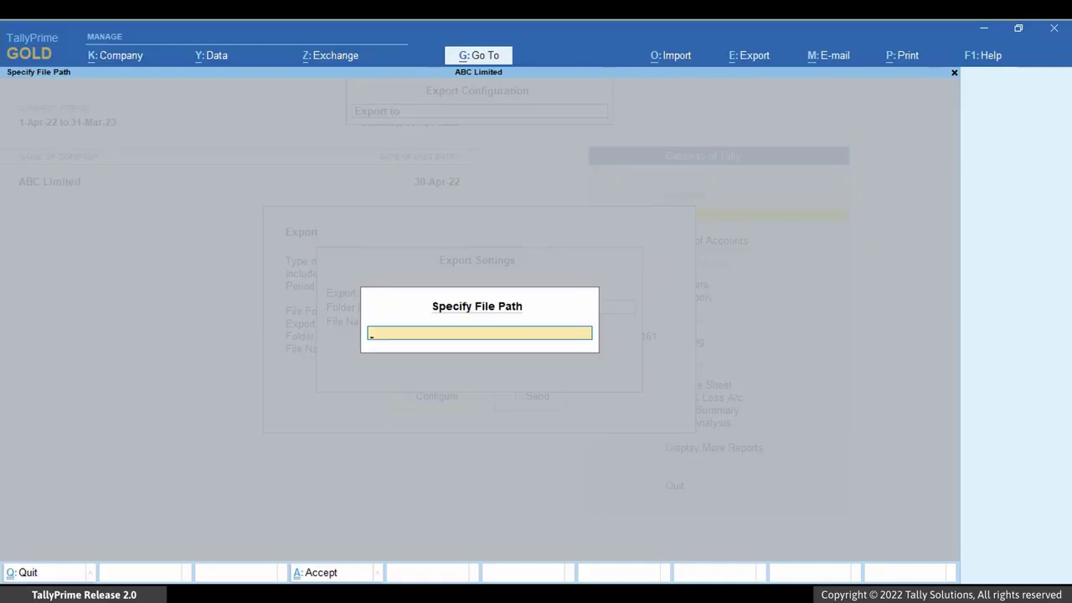
{"action": "type", "text": "D:\\export"}
{"action": "key", "text": "Return"}
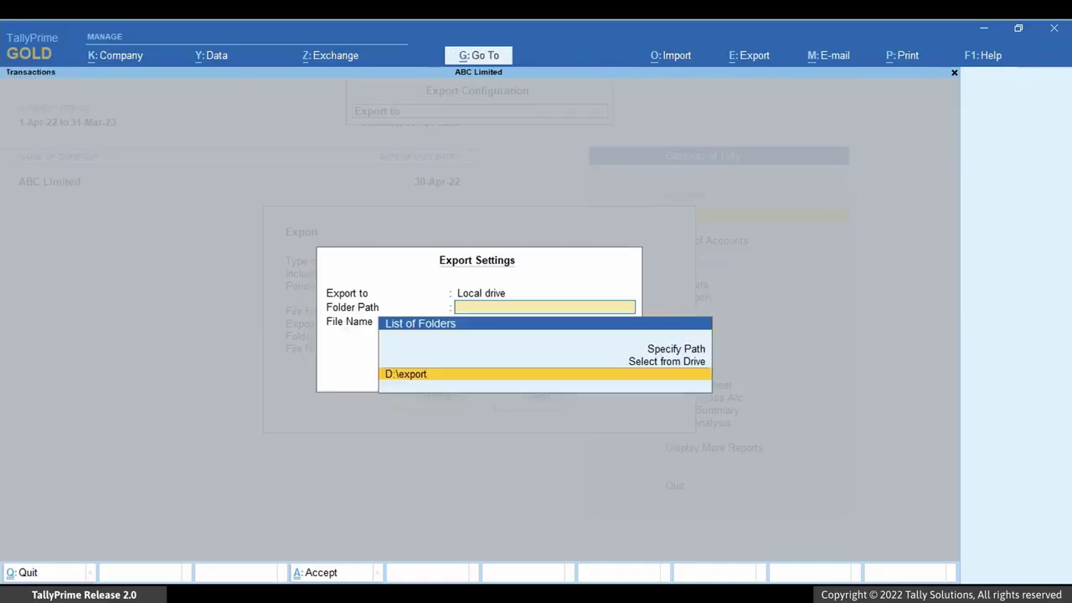
{"action": "key", "text": "Return"}
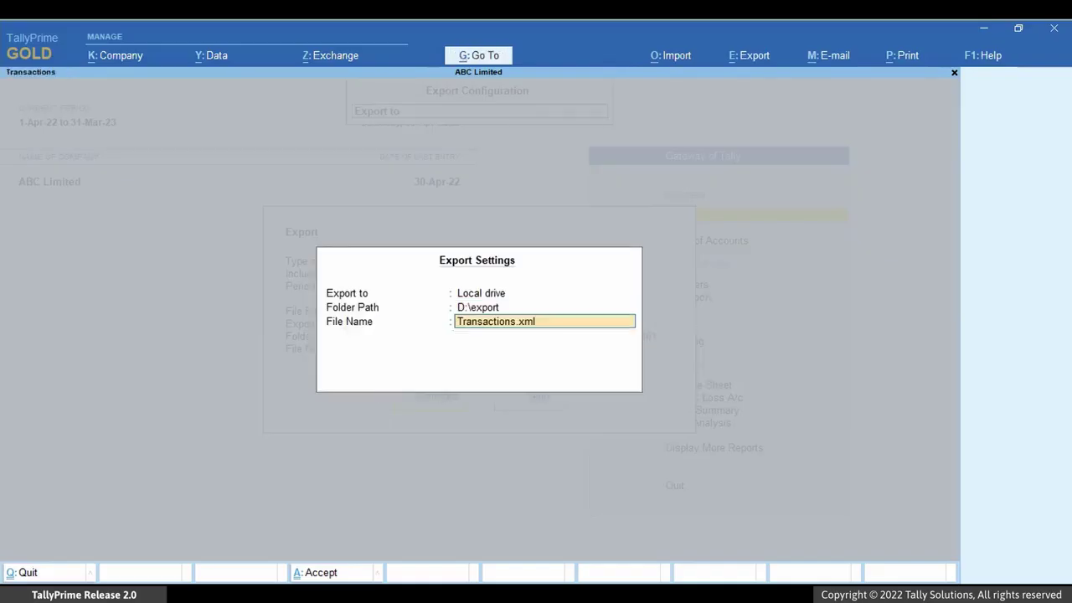
{"action": "key", "text": "Return"}
{"action": "key", "text": "ctrl+a"}
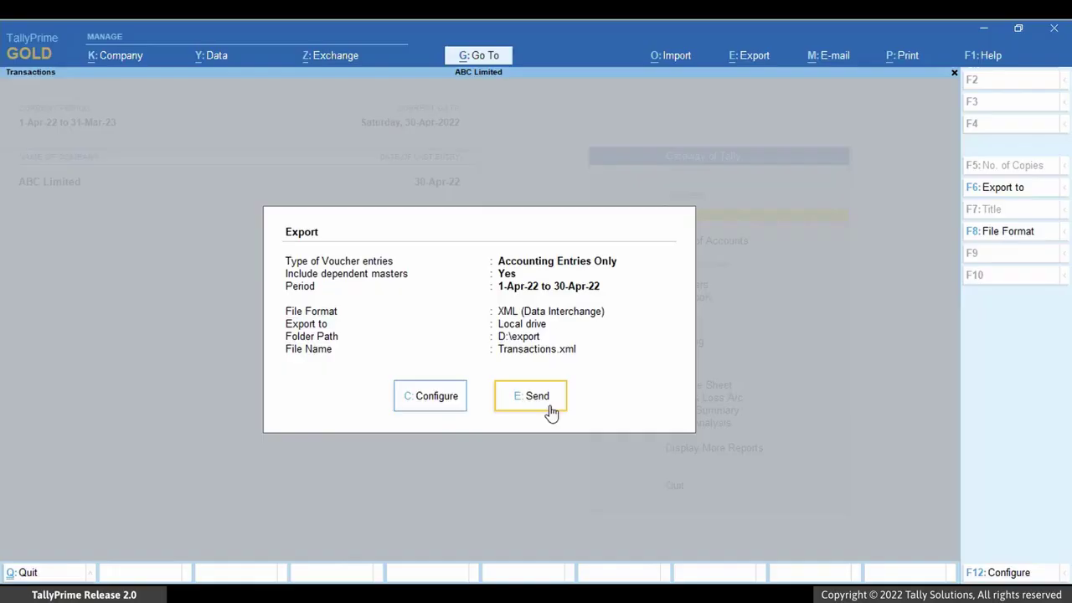
{"action": "key", "text": "e"}
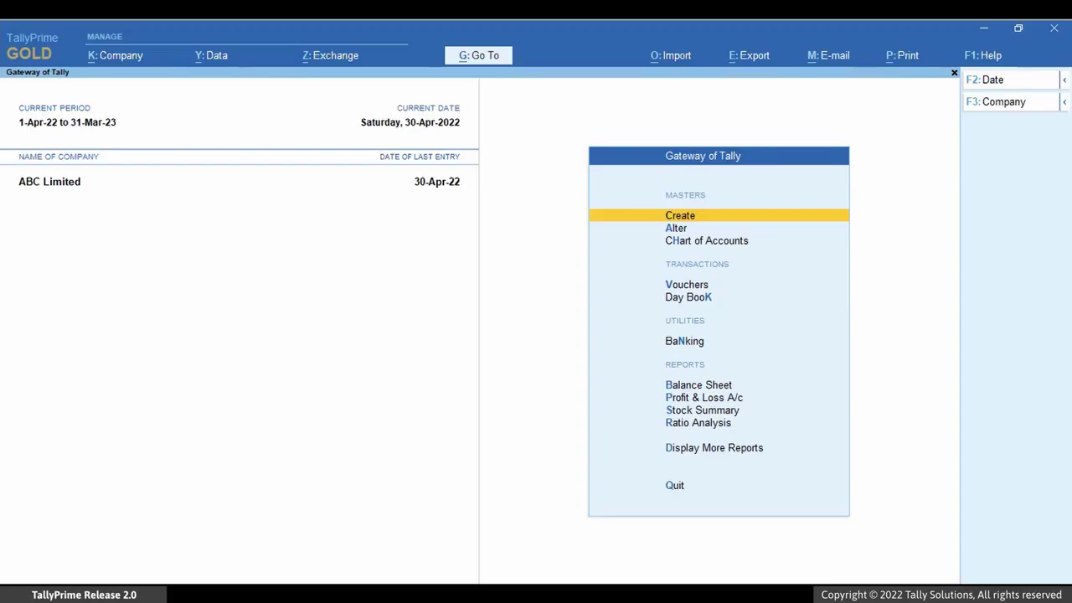
Step: Shut the ABC Limited company and open National Enterprises
{"action": "key", "text": "alt+k"}
{"action": "key", "text": "Down"}
{"action": "key", "text": "Down"}
{"action": "key", "text": "Down"}
{"action": "key", "text": "Down"}
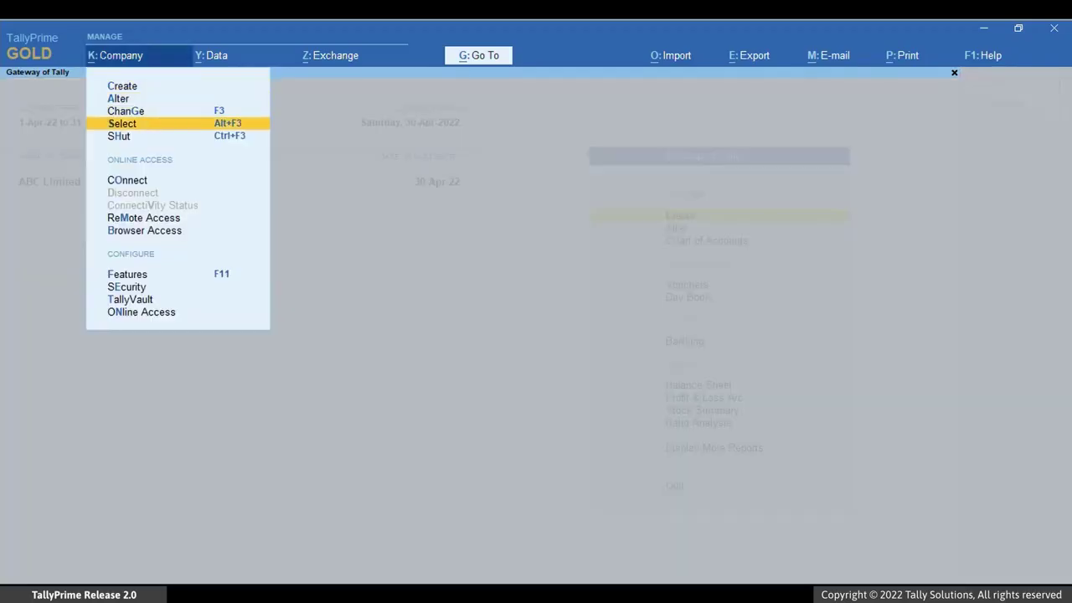
{"action": "key", "text": "Return"}
{"action": "key", "text": "Return"}
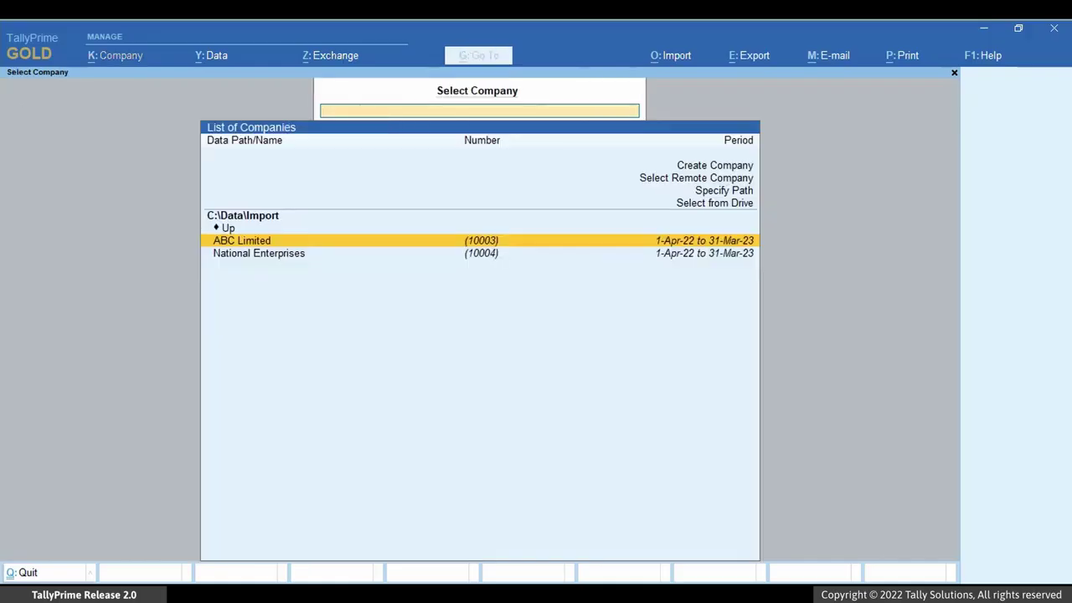
{"action": "key", "text": "Down"}
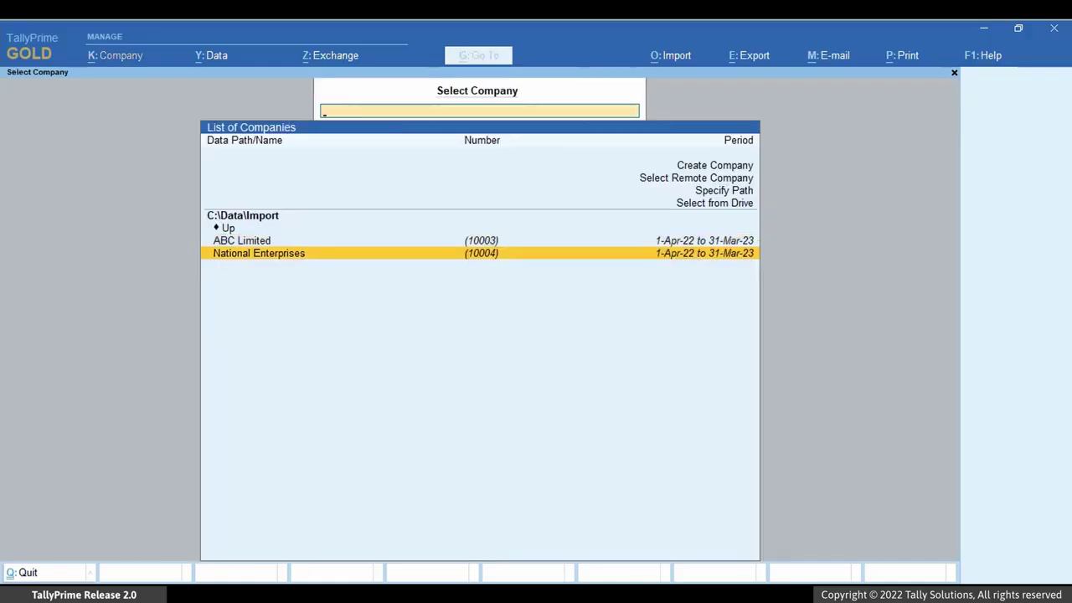
{"action": "key", "text": "Return"}
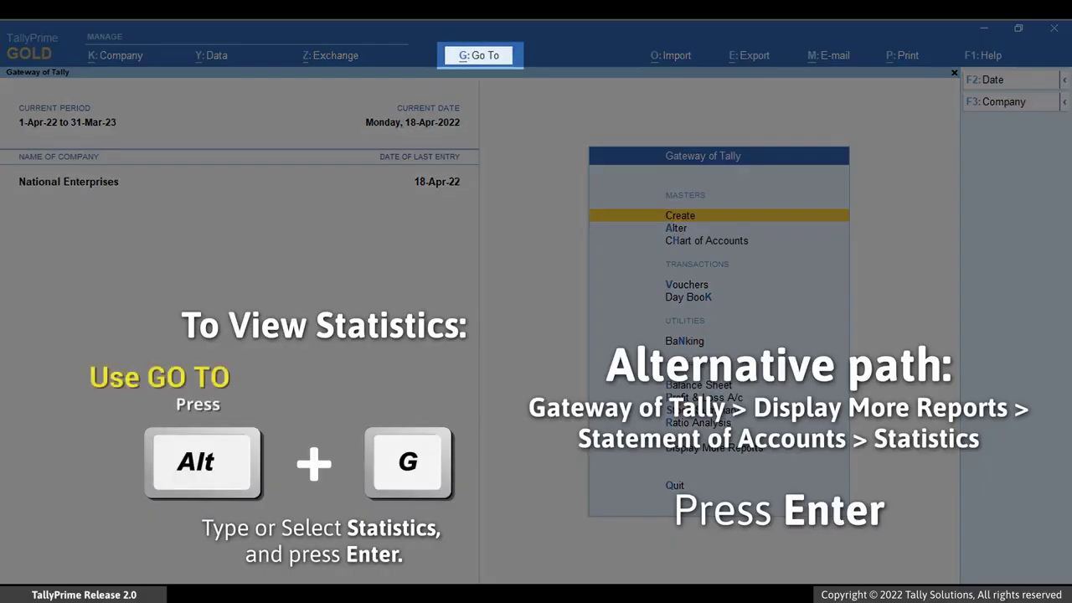
Step: Open the Statistics report to check the voucher counts in National Enterprises before the import, and close it again
{"action": "key", "text": "alt+g"}
{"action": "type", "text": "Sta"}
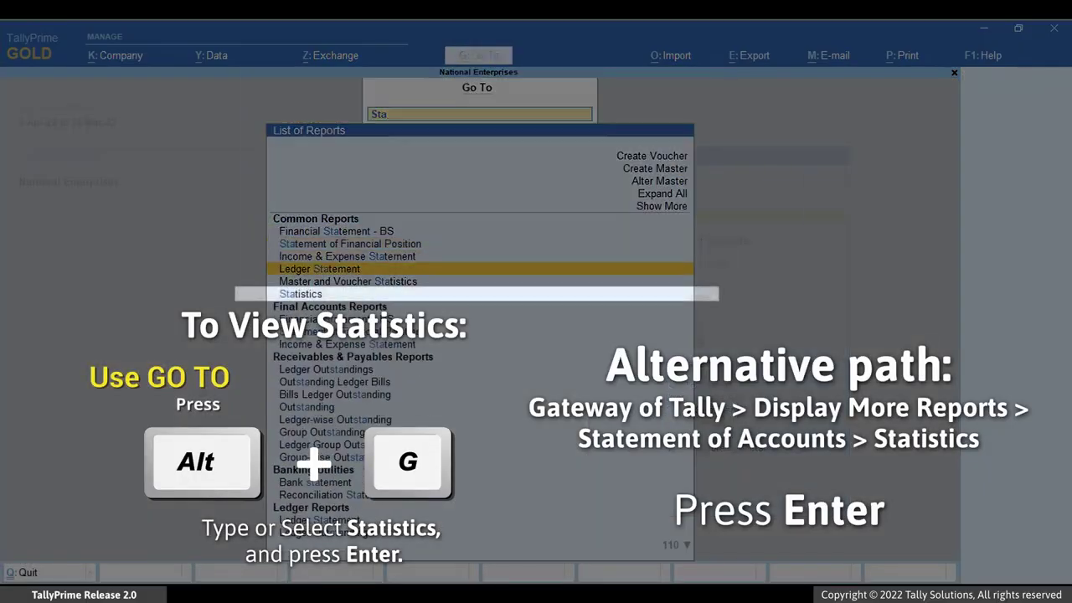
{"action": "key", "text": "Down"}
{"action": "key", "text": "Down"}
{"action": "key", "text": "Return"}
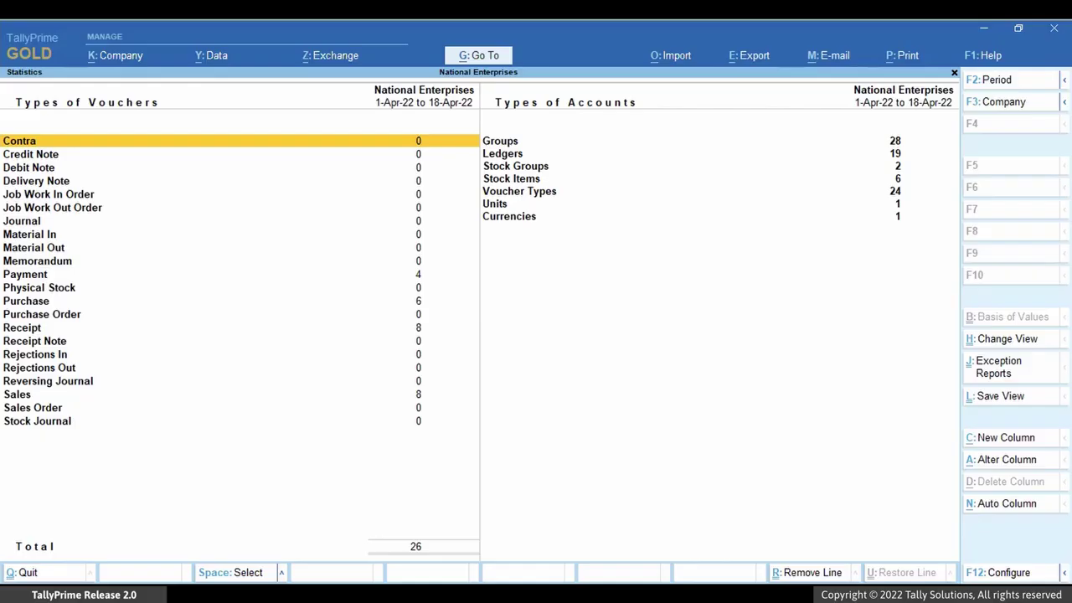
{"action": "key", "text": "Escape"}
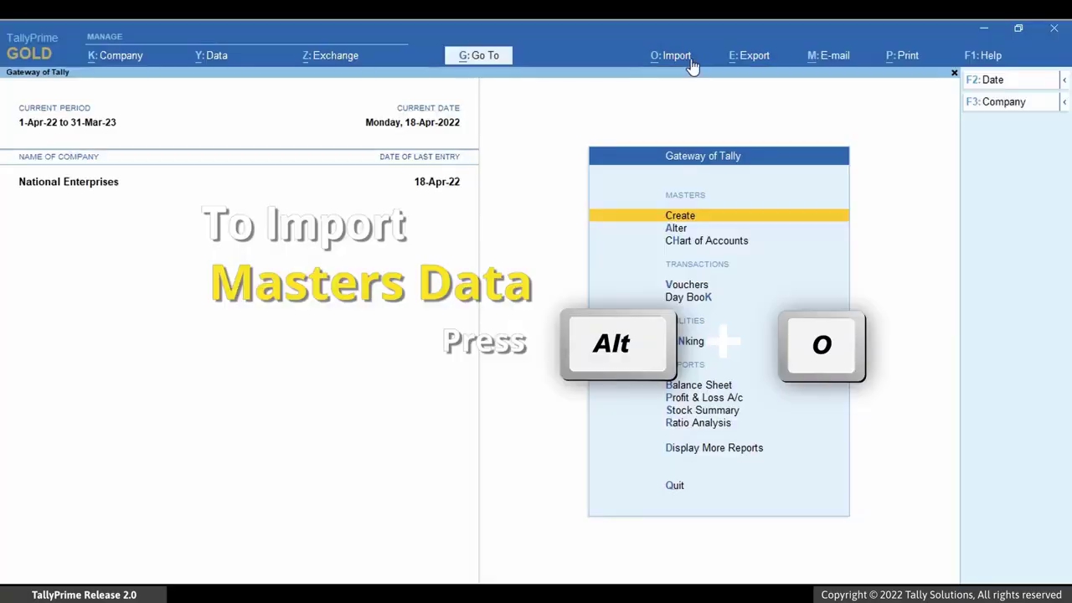
Step: Import transactions into National Enterprises from the file Transactions.xml in the D:\export folder
{"action": "key", "text": "alt+o"}
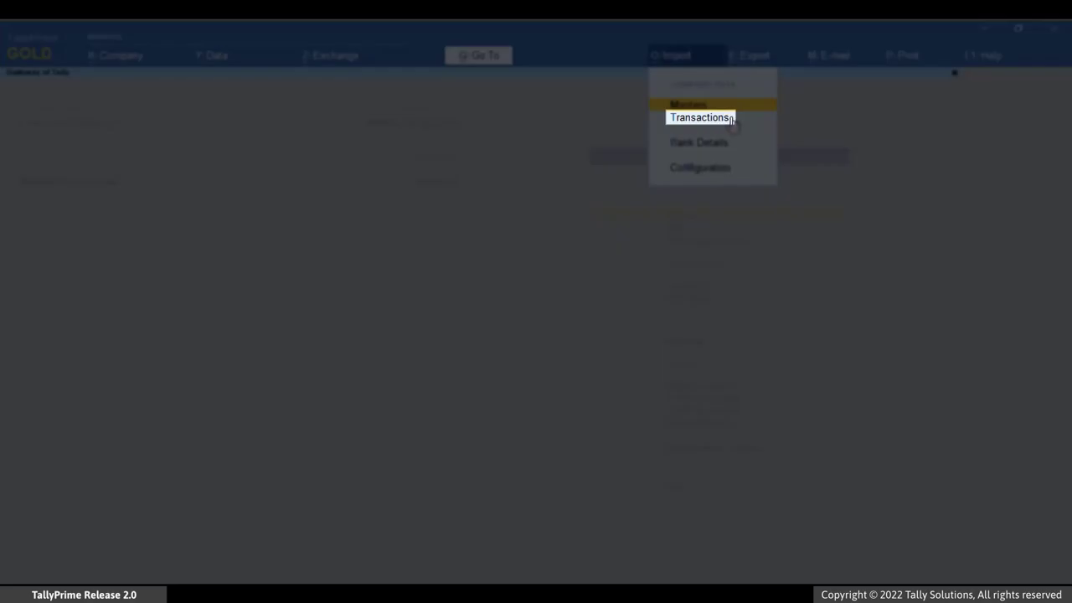
{"action": "left_click", "coordinate": [728, 118]}
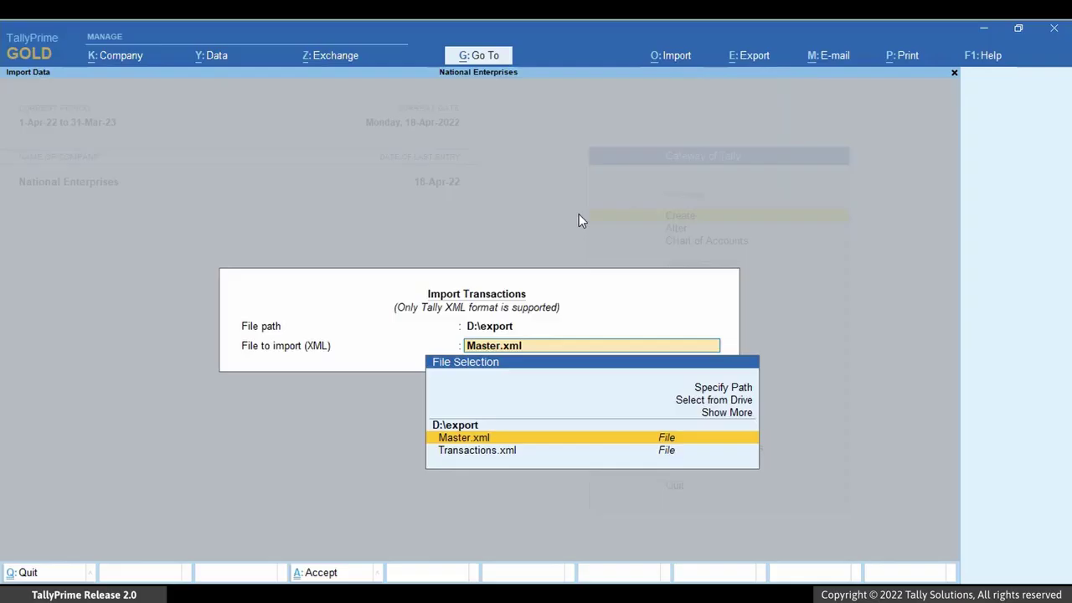
{"action": "key", "text": "Up"}
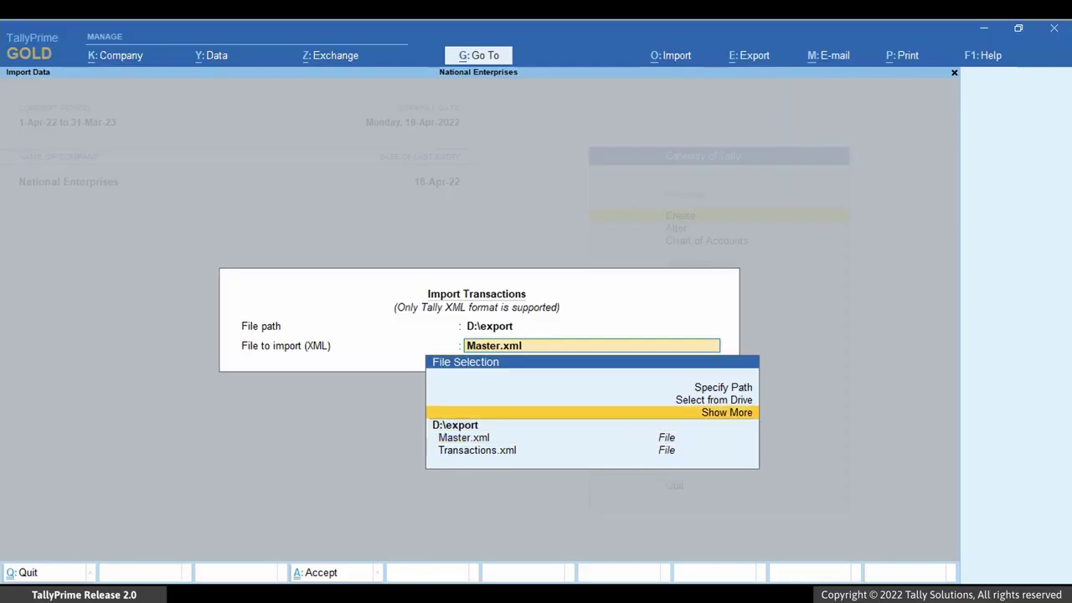
{"action": "key", "text": "Up"}
{"action": "key", "text": "Up"}
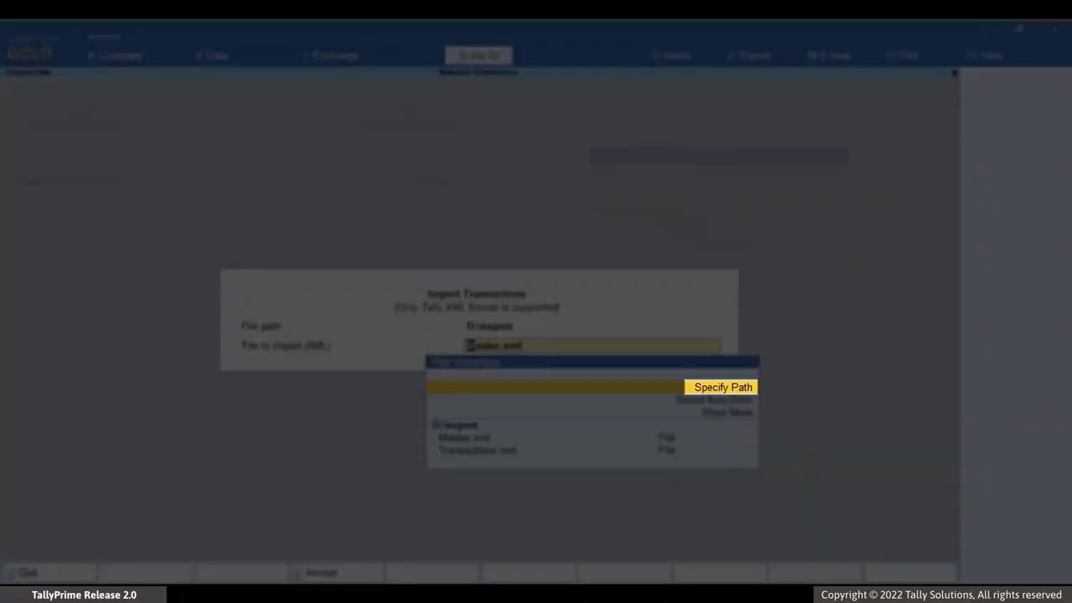
{"action": "key", "text": "Return"}
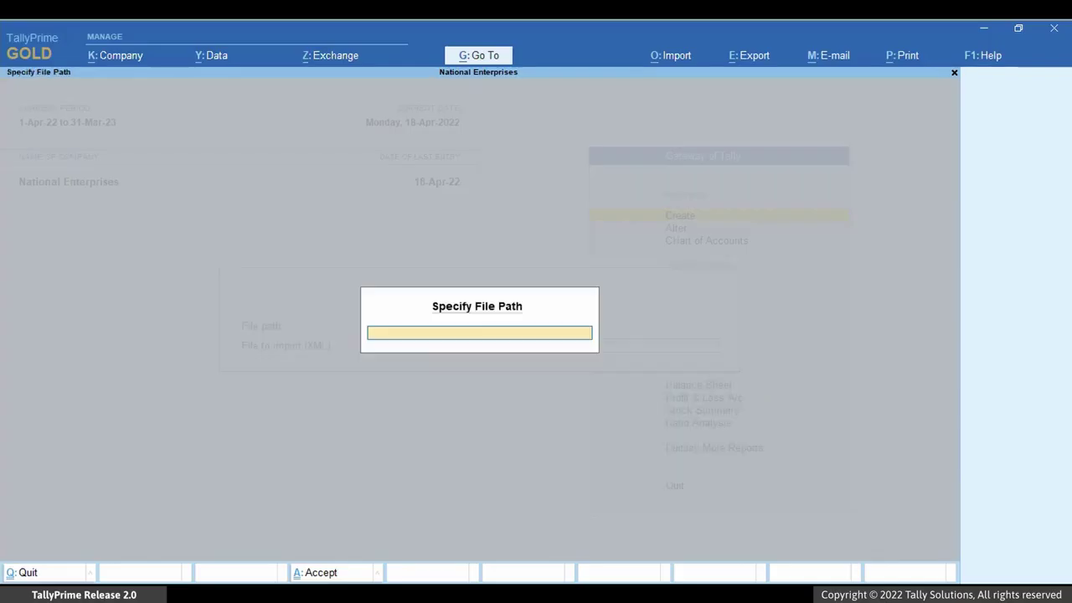
{"action": "type", "text": "D:\\export"}
{"action": "key", "text": "Return"}
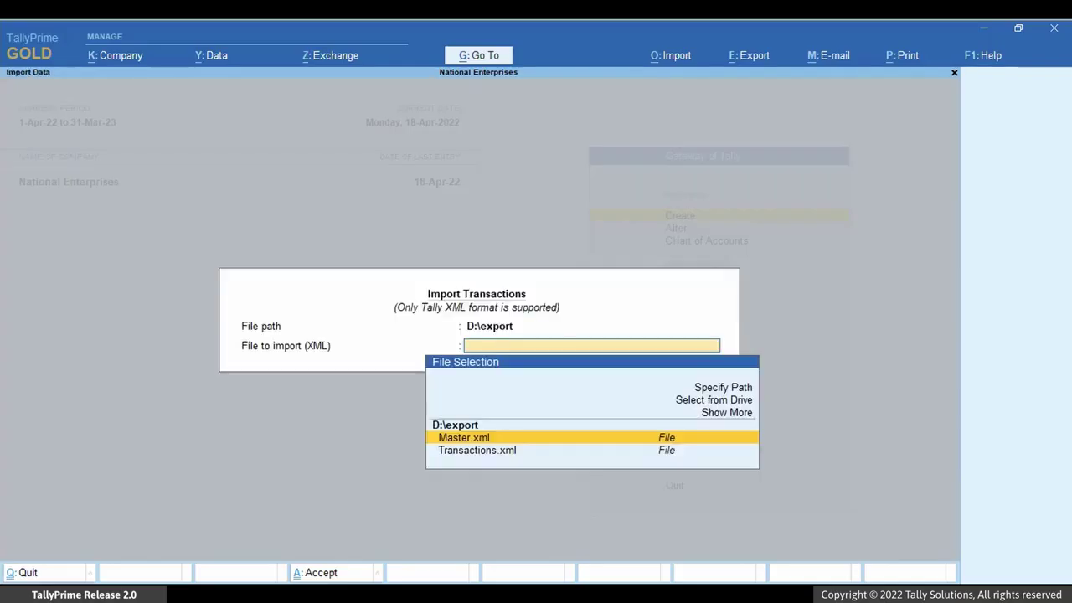
{"action": "key", "text": "Down"}
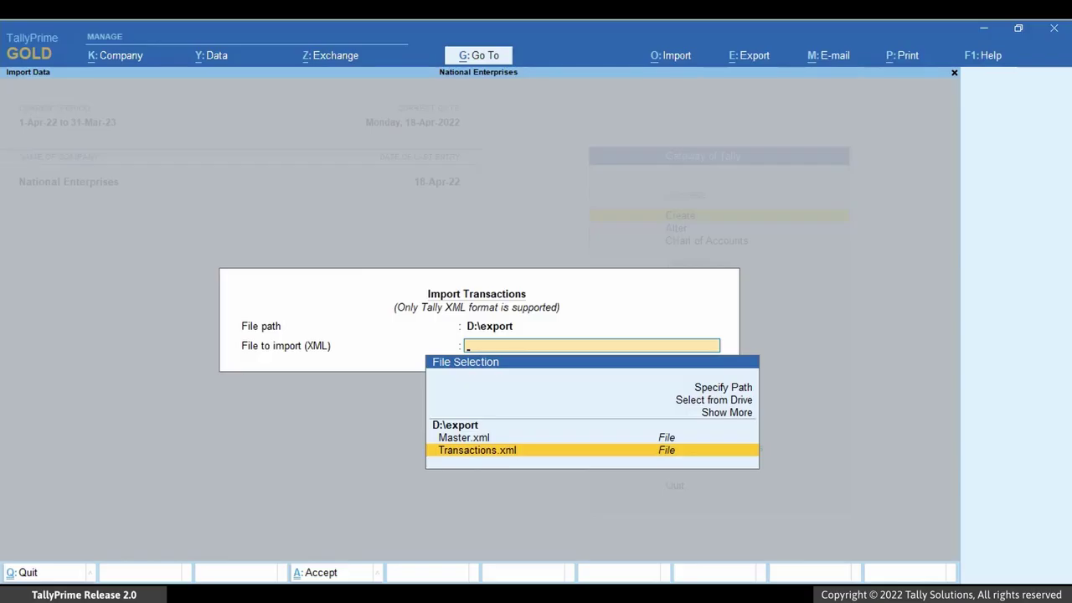
{"action": "key", "text": "Return"}
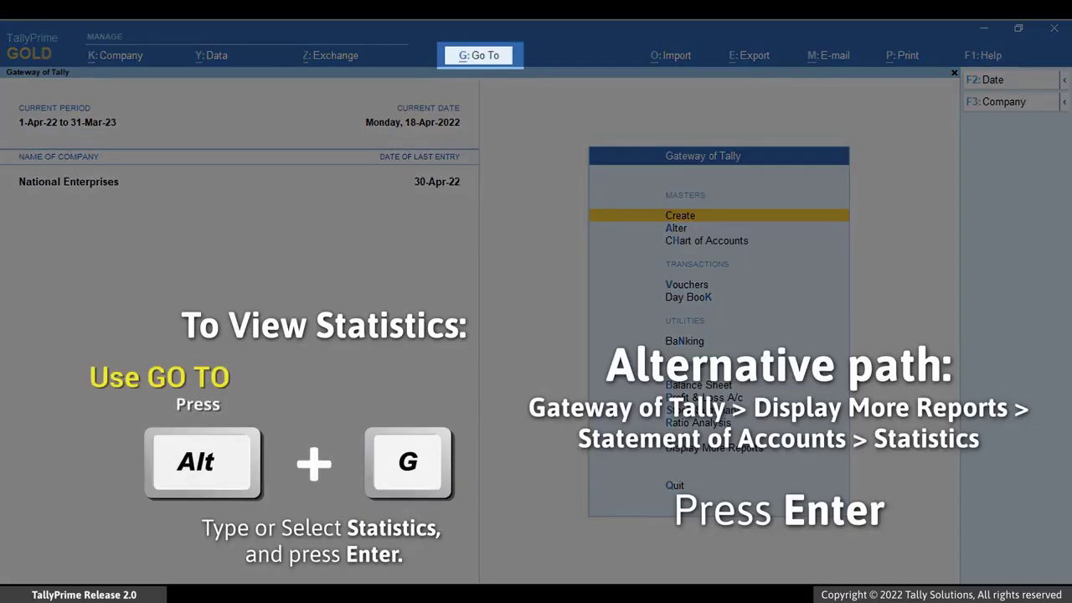
Step: Open the Statistics report to check the voucher counts in National Enterprises after the transactions import
{"action": "key", "text": "alt+g"}
{"action": "type", "text": "St"}
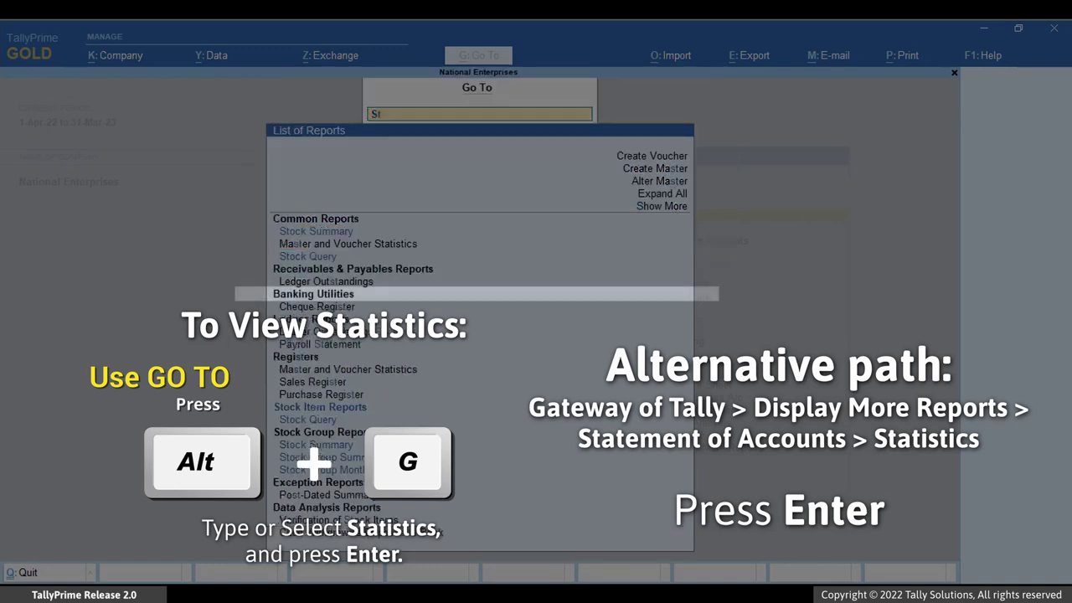
{"action": "type", "text": "at"}
{"action": "key", "text": "Down"}
{"action": "key", "text": "Down"}
{"action": "key", "text": "Down"}
{"action": "key", "text": "Down"}
{"action": "key", "text": "Down"}
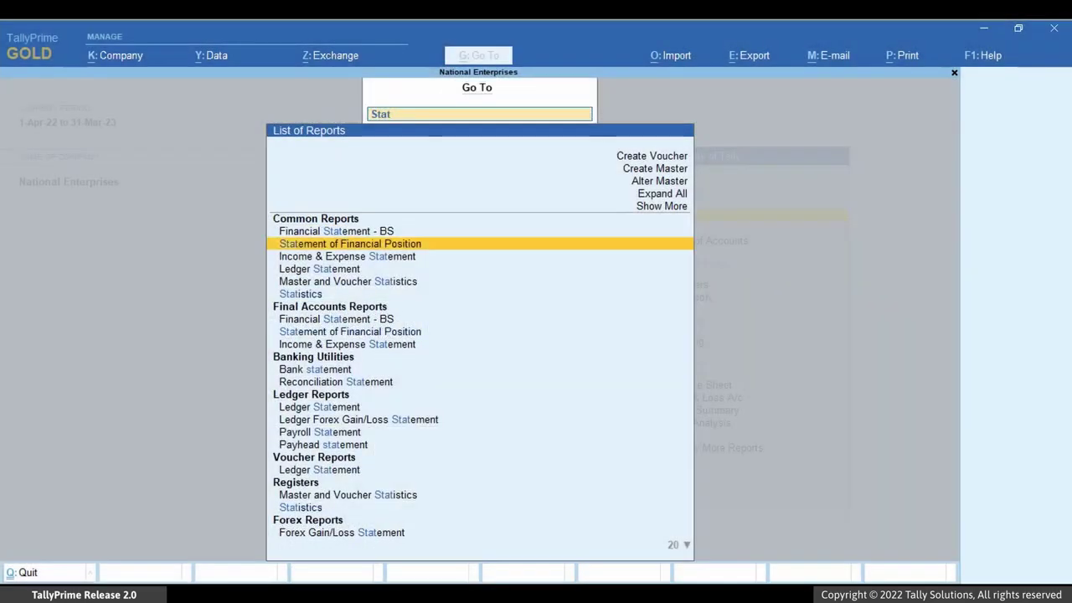
{"action": "key", "text": "Return"}
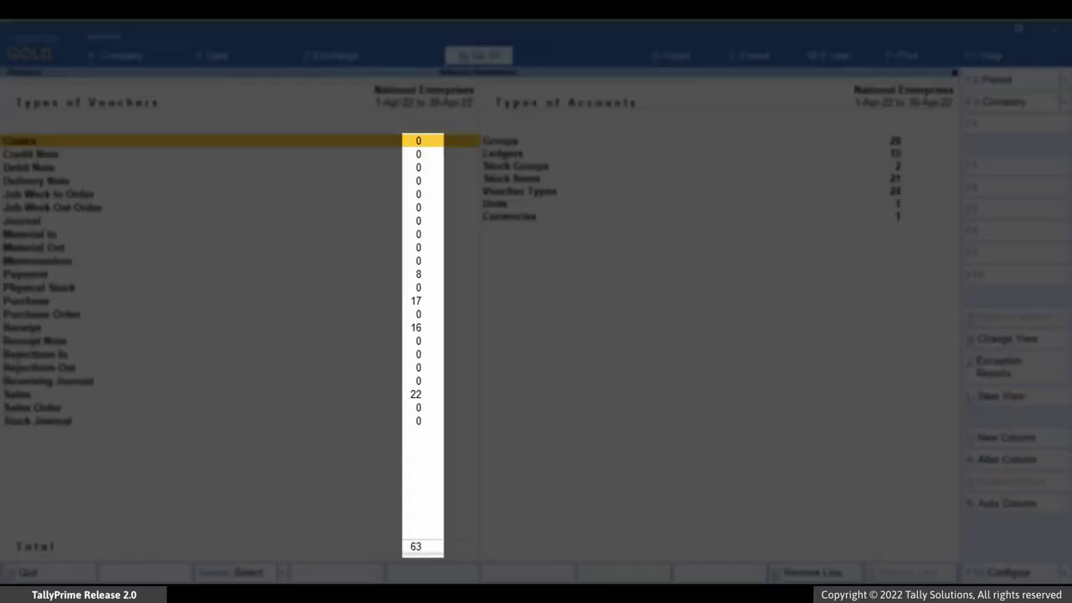